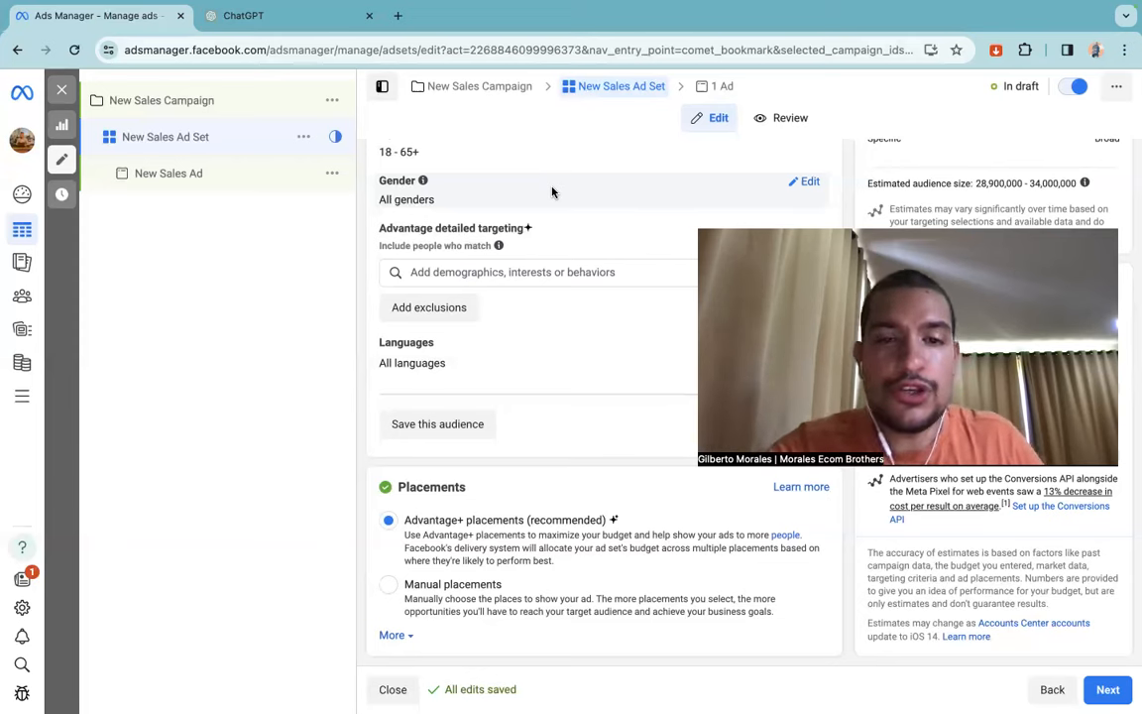
Step: Add the Sneakers (footwear) interest to the ad set's detailed targeting
click(487, 273)
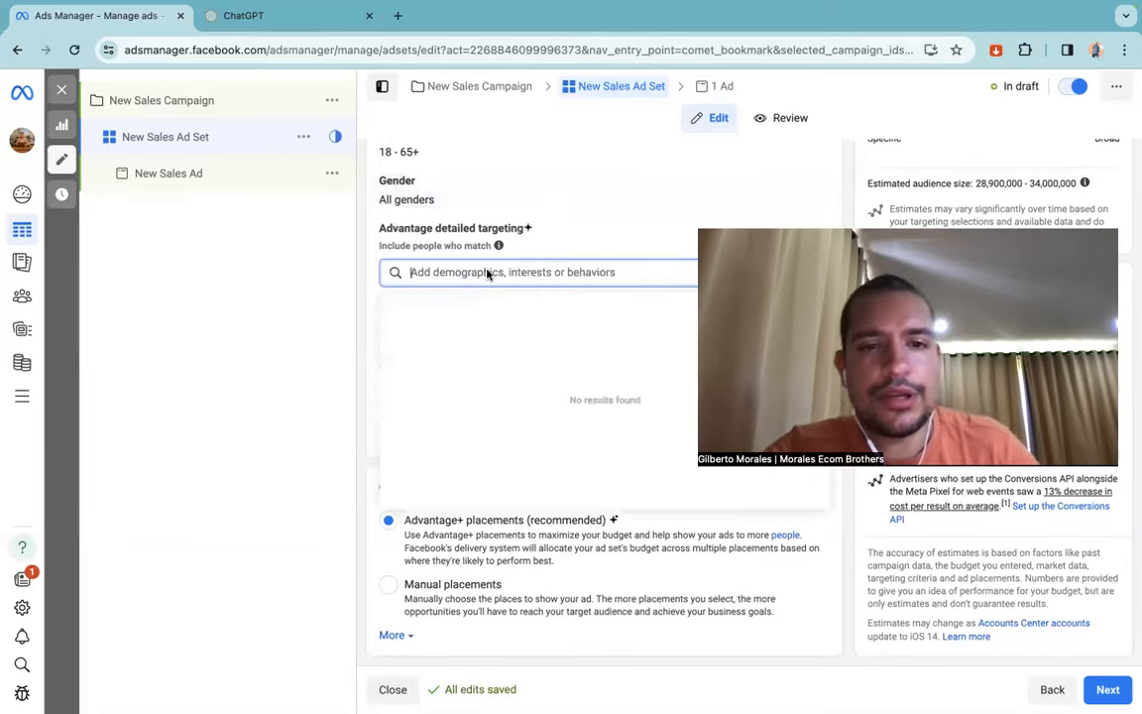
text(sneakers)
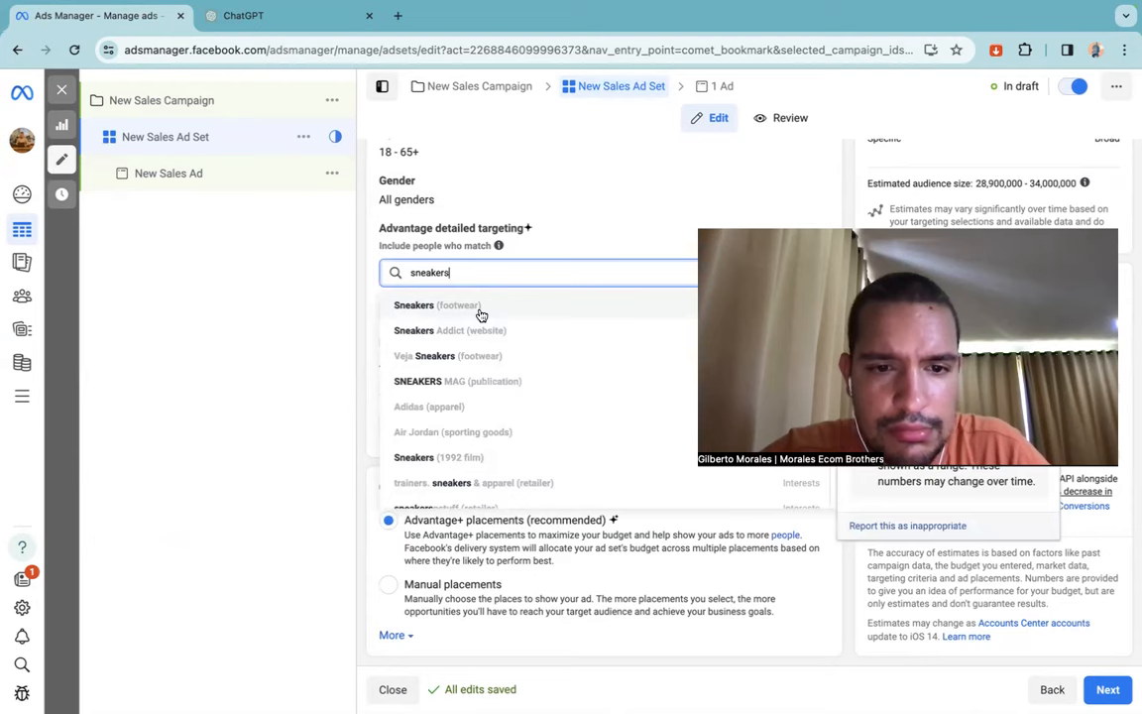
click(480, 308)
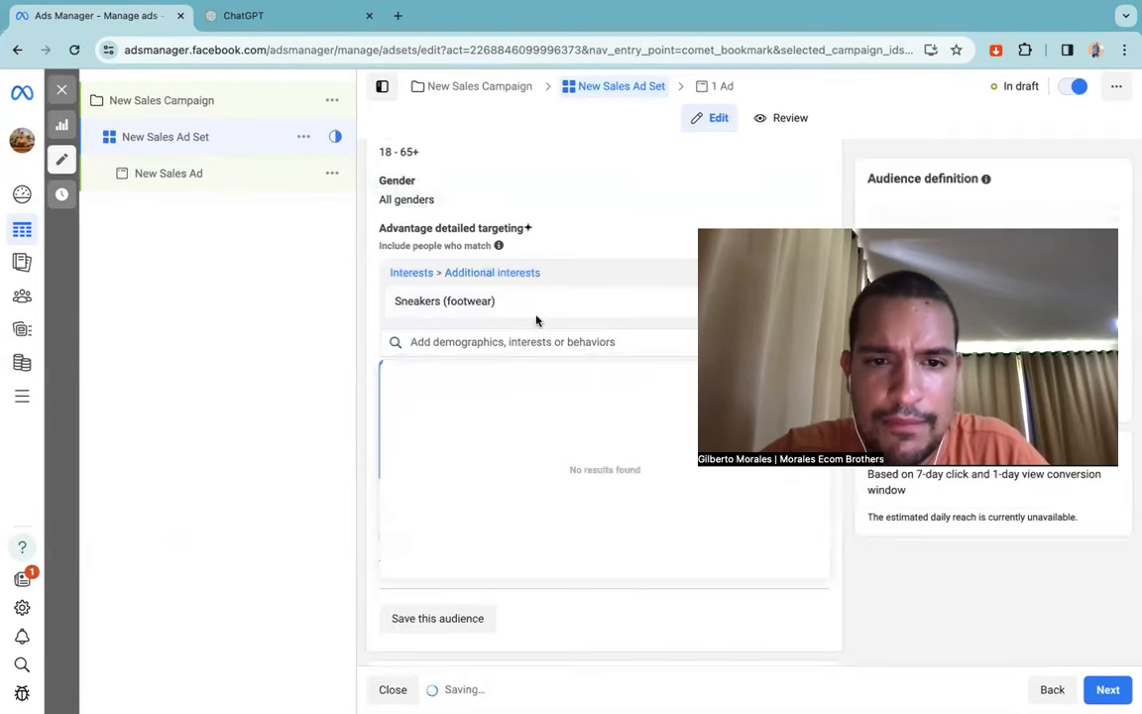
Step: Browse the suggested interests related to Sneakers (footwear) for the ad set's detailed targeting
scroll(405, 333, up, 2)
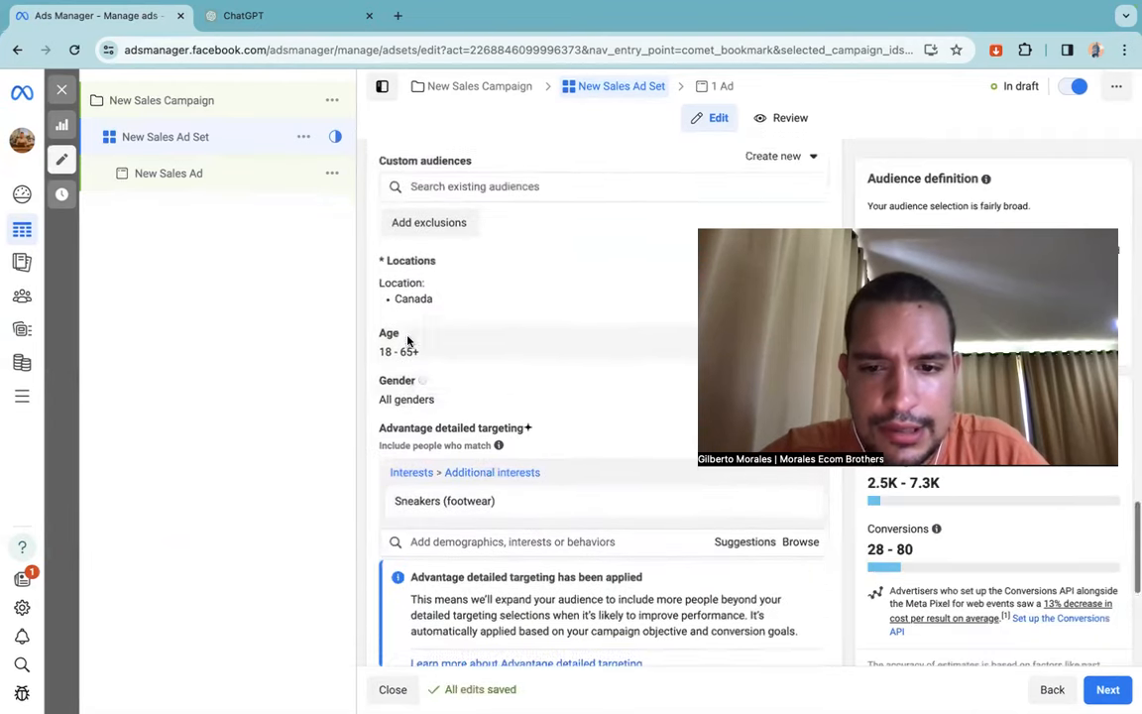
scroll(407, 340, down, 1)
click(738, 491)
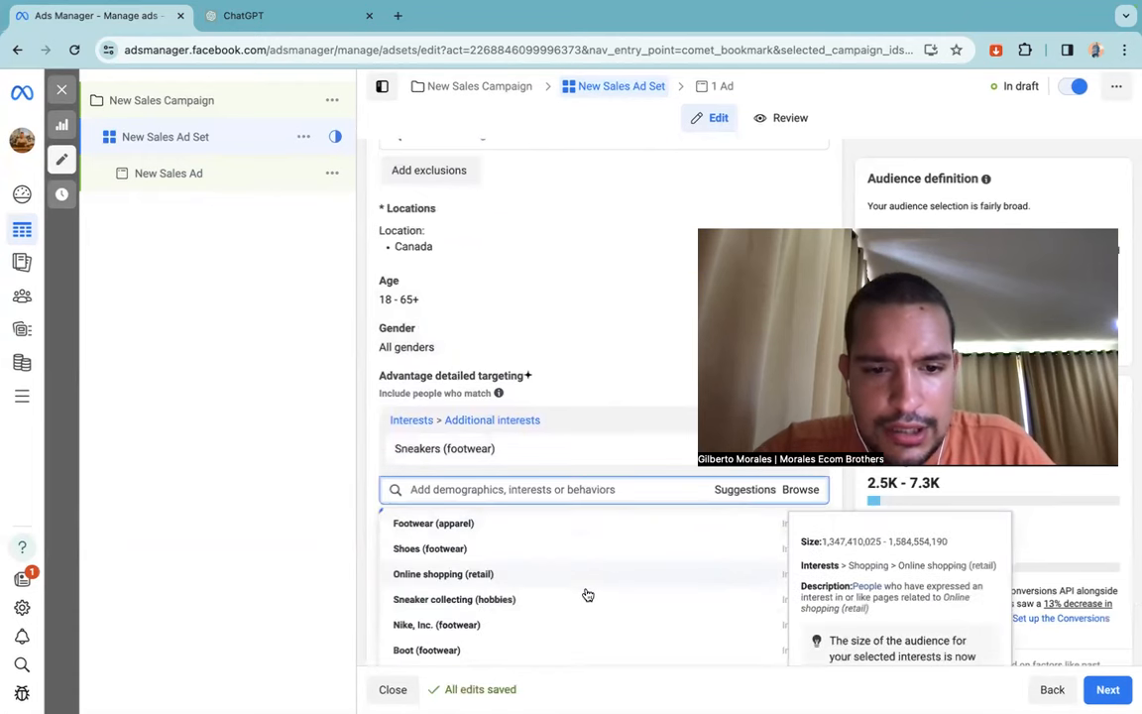
scroll(534, 590, down, 5)
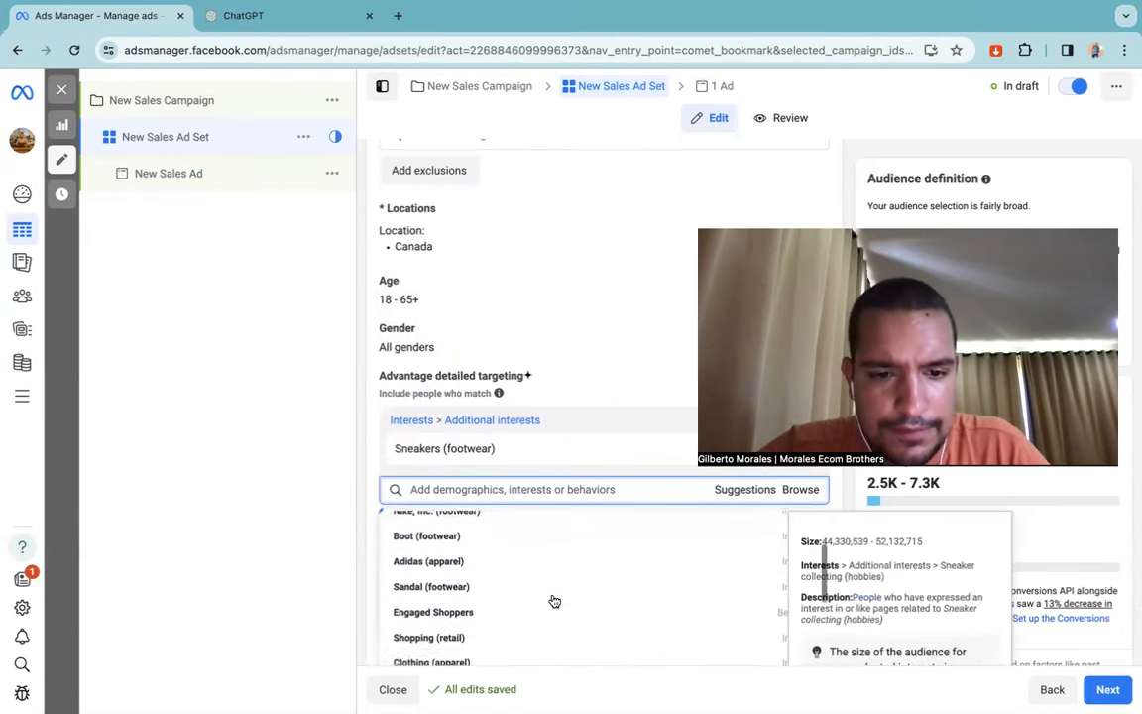
scroll(554, 602, down, 4)
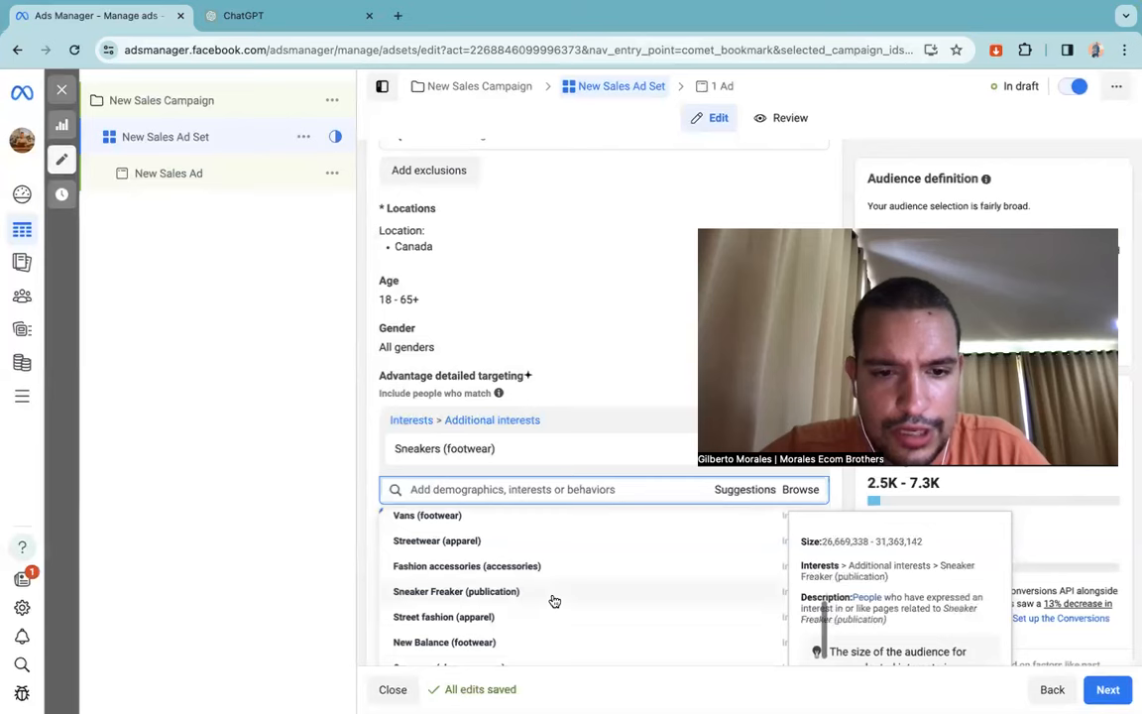
scroll(555, 602, up, 8)
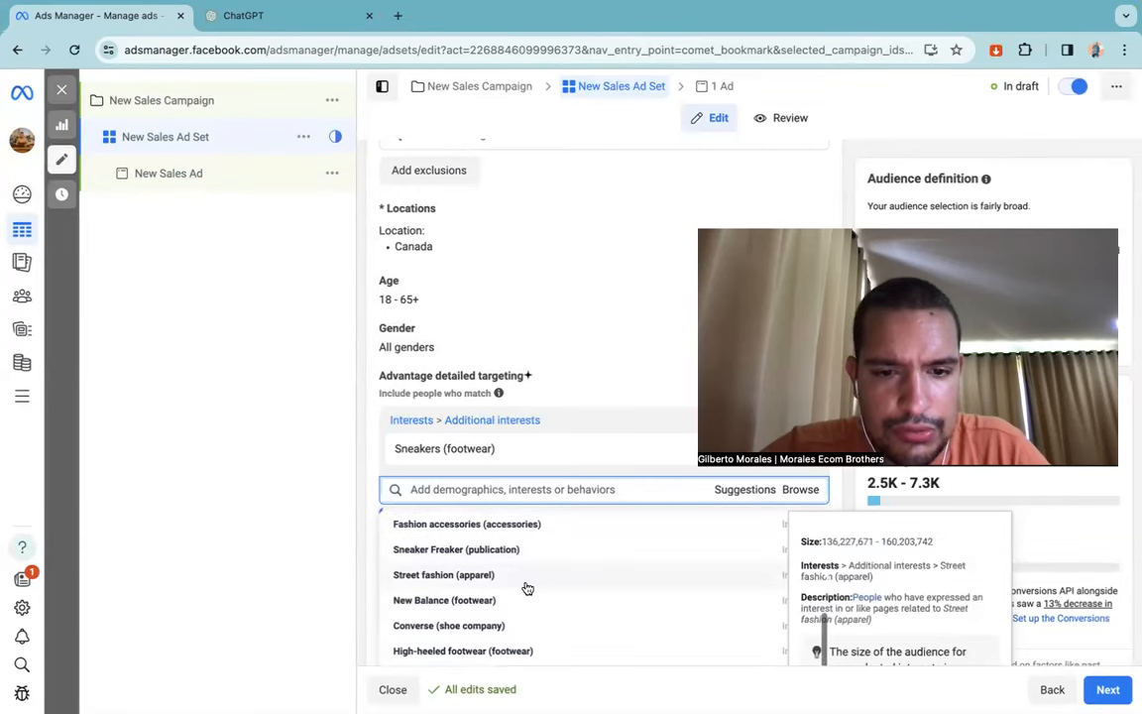
click(377, 470)
scroll(377, 466, up, 1)
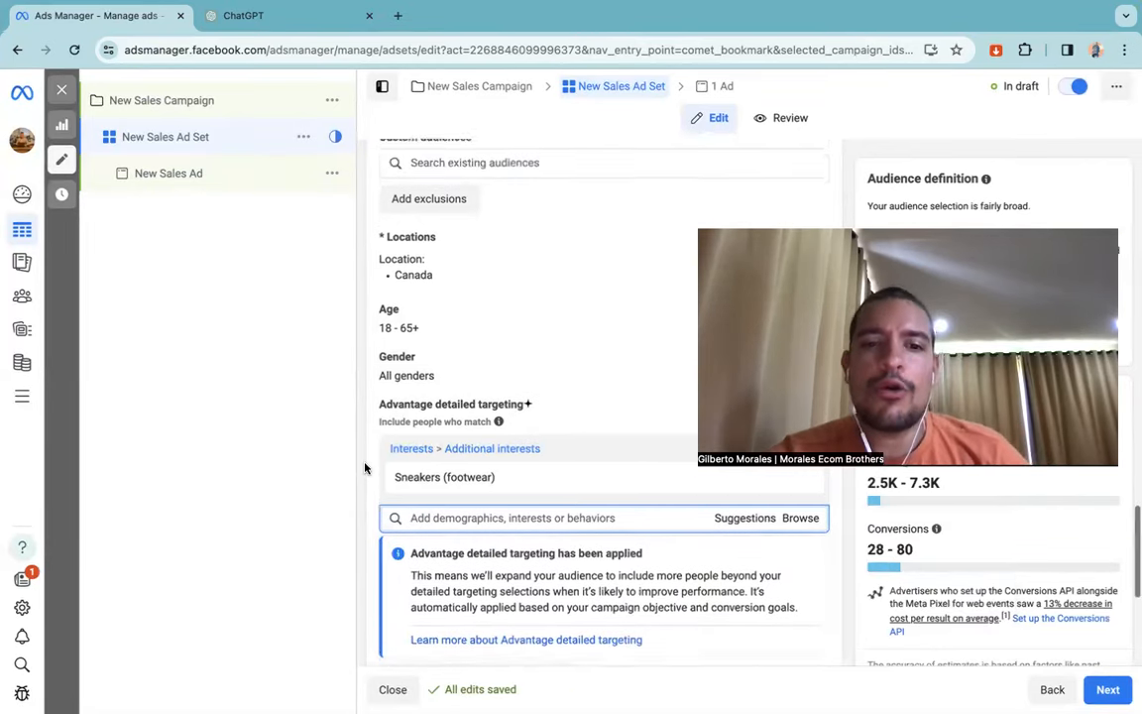
Step: Replace the Sneakers (footwear) interest with the suggested Footwear (apparel) interest in detailed targeting
click(722, 525)
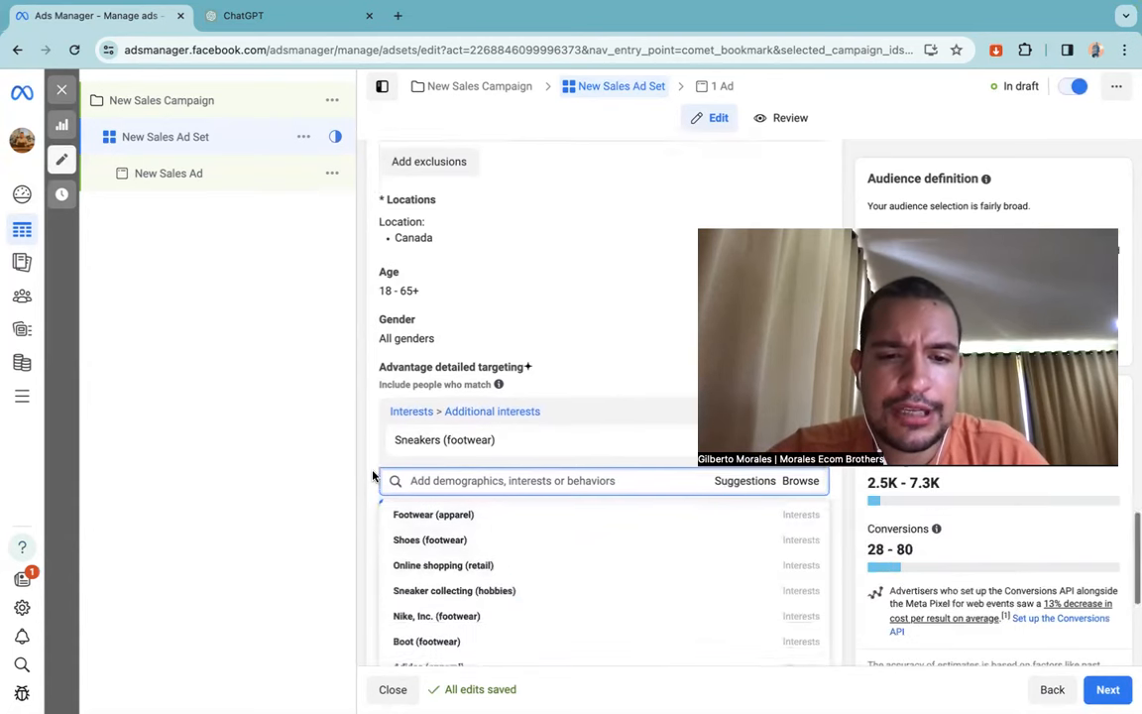
scroll(374, 474, down, 1)
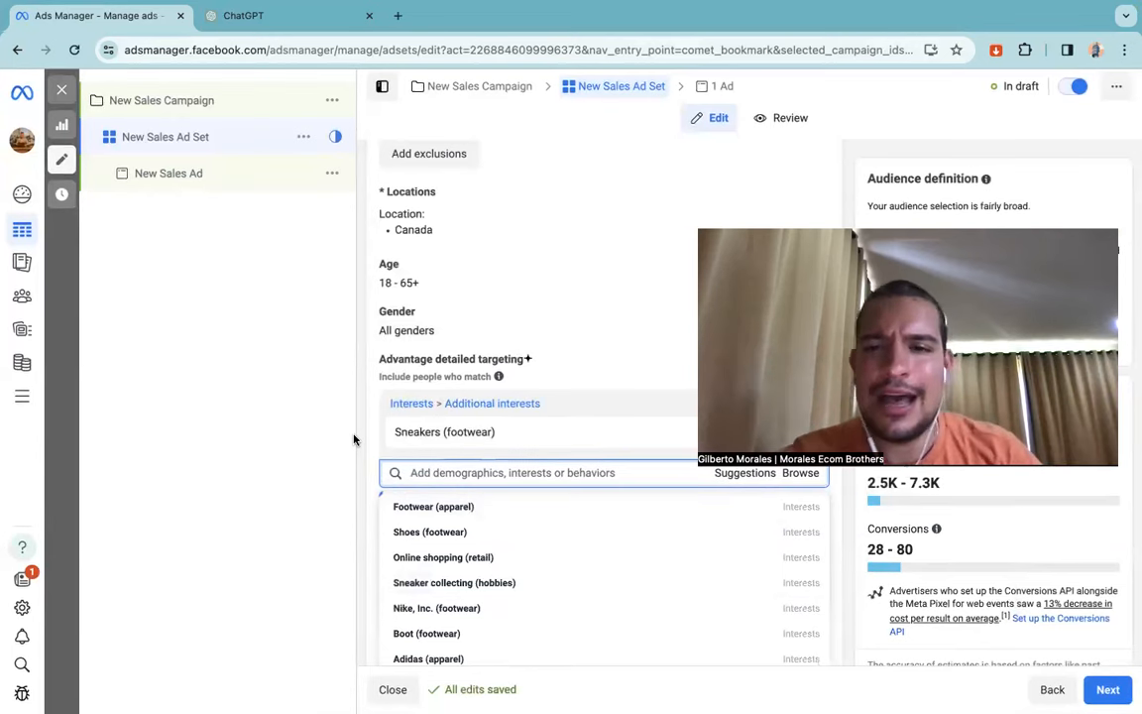
mouse_move(441, 447)
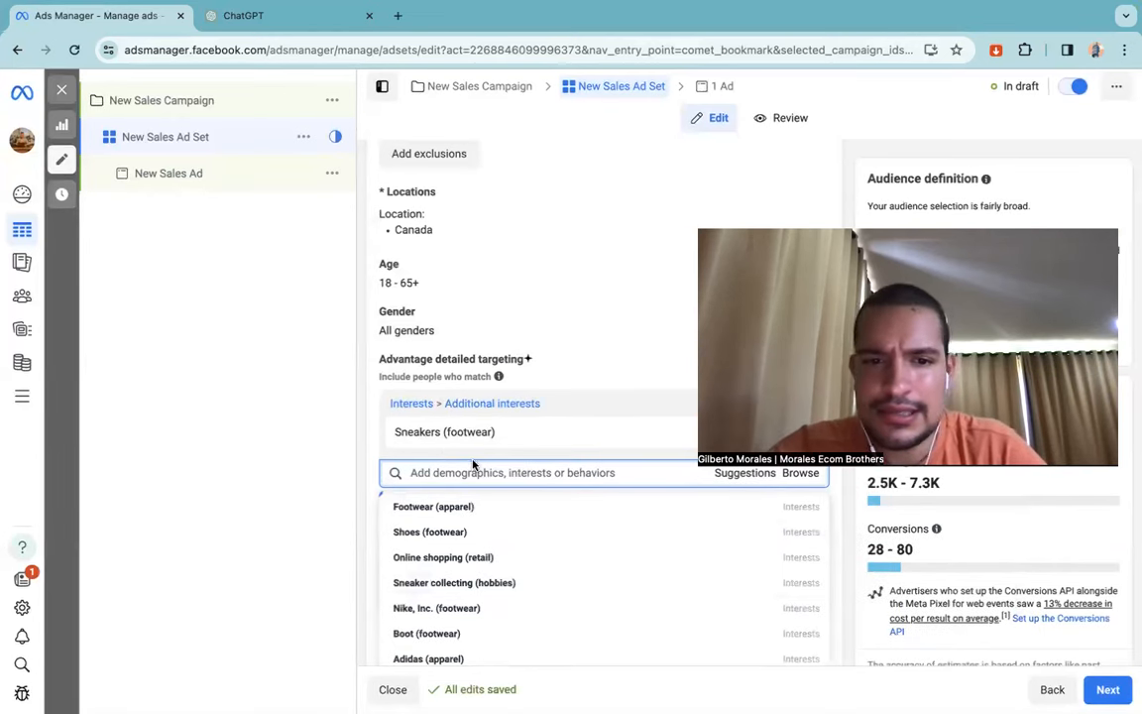
mouse_move(463, 515)
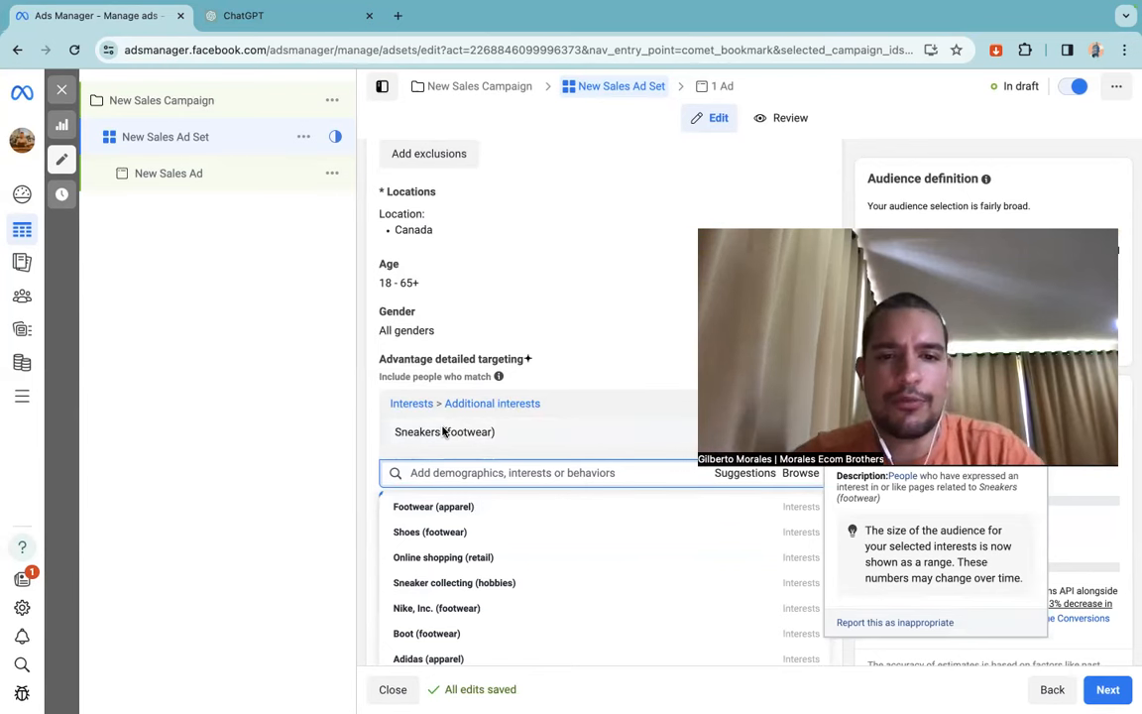
click(436, 505)
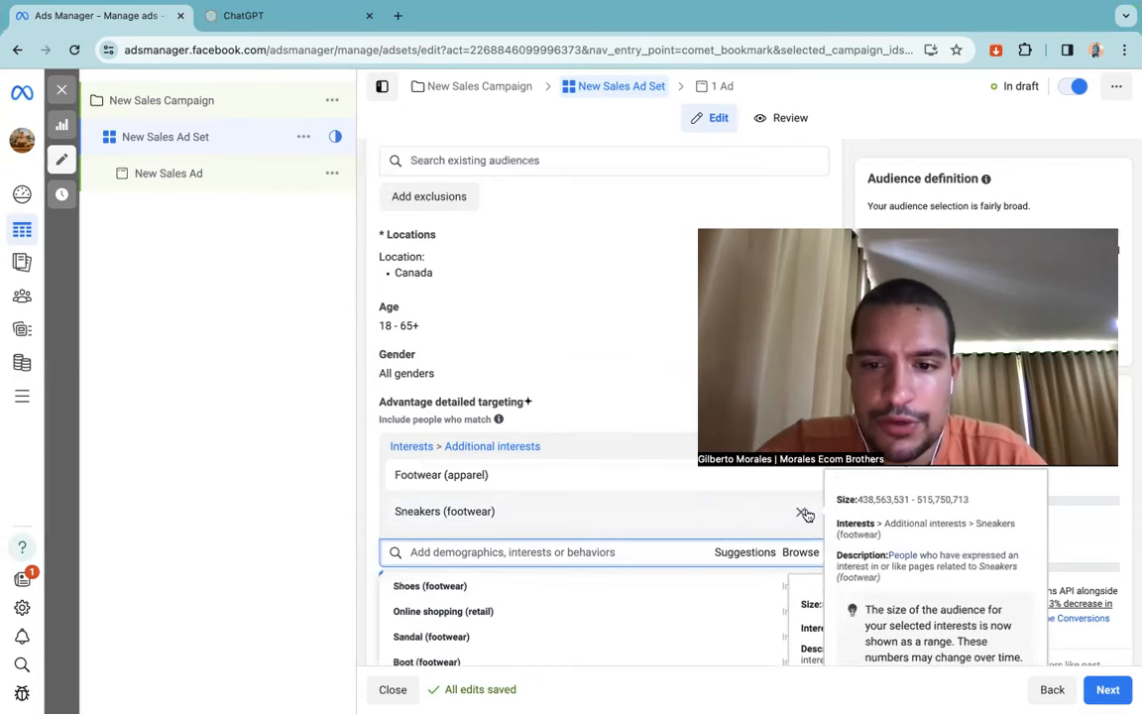
click(803, 514)
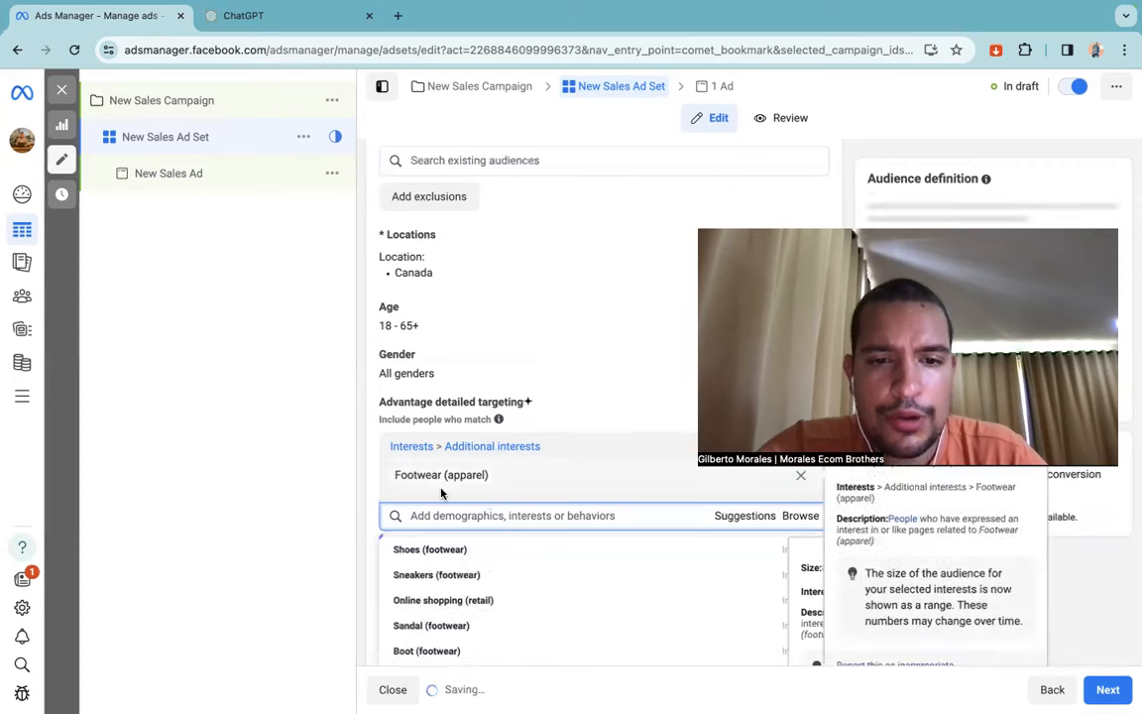
click(375, 474)
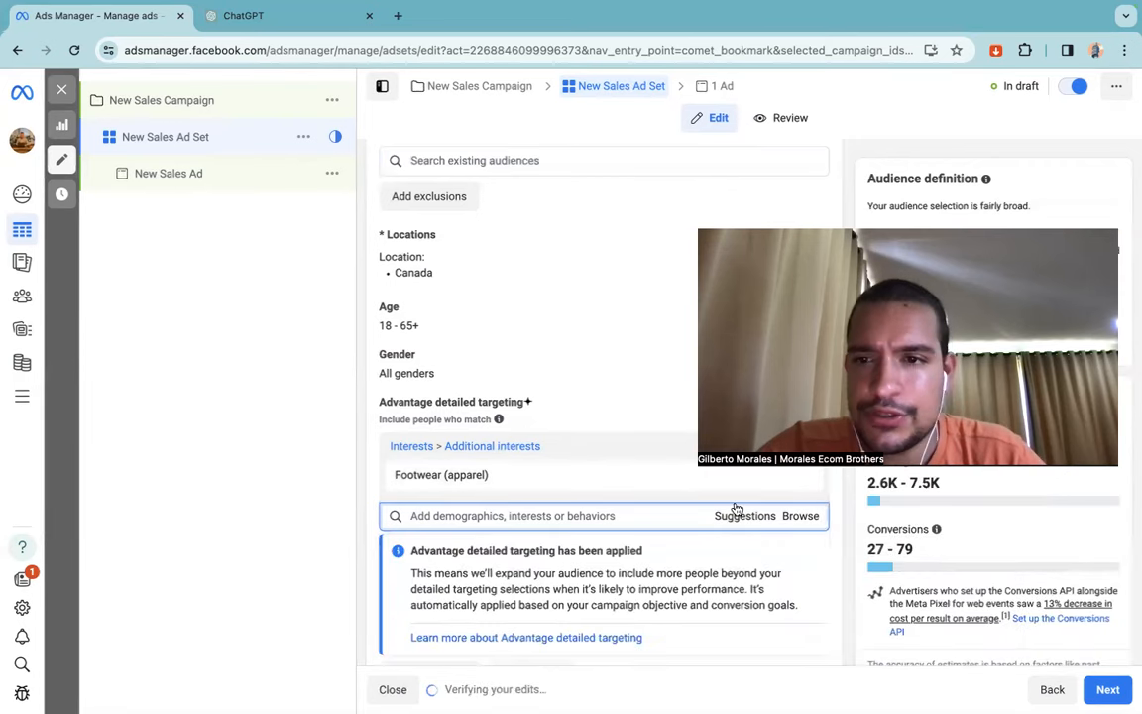
Step: Review the ad set's audience settings, estimated audience size and placements with the Footwear (apparel) interest applied
scroll(639, 277, up, 1)
scroll(639, 277, down, 1)
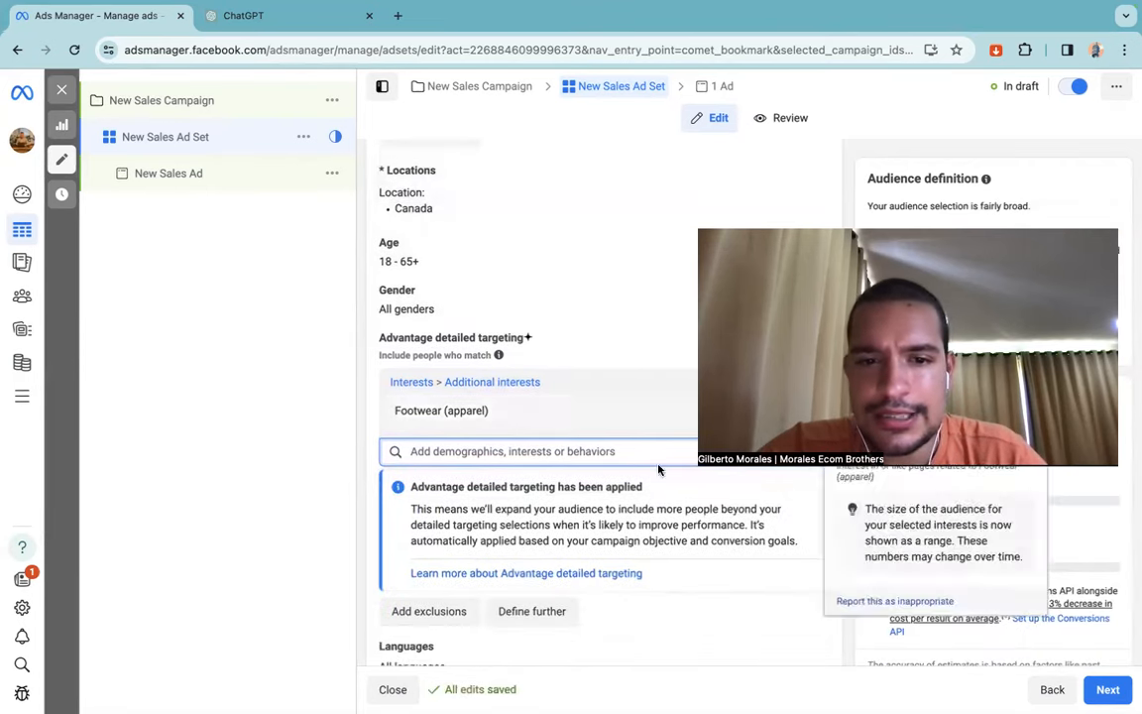
scroll(1034, 577, down, 1)
scroll(1035, 577, down, 2)
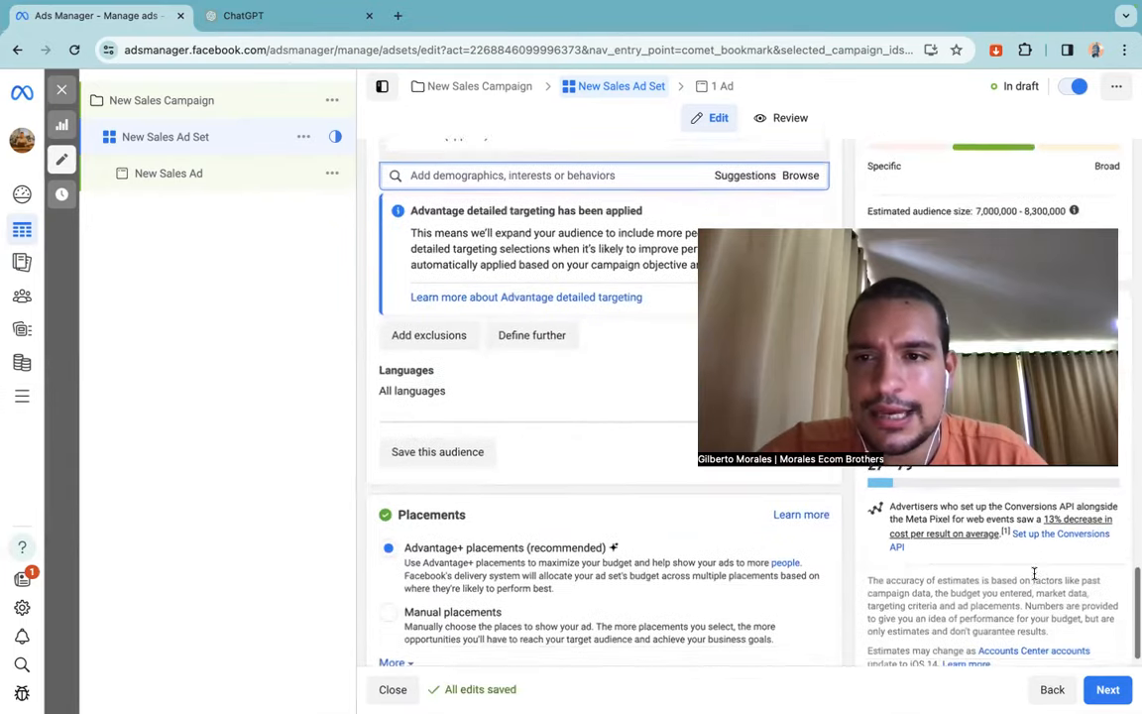
scroll(354, 318, up, 1)
scroll(385, 314, up, 2)
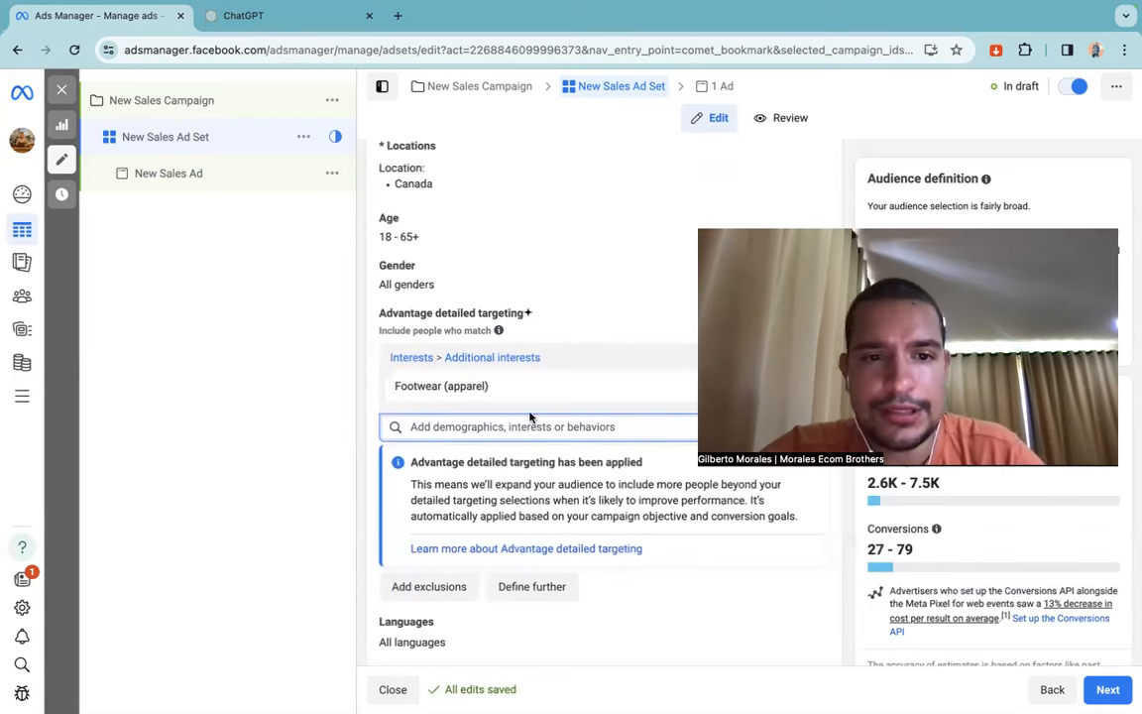
scroll(530, 415, down, 2)
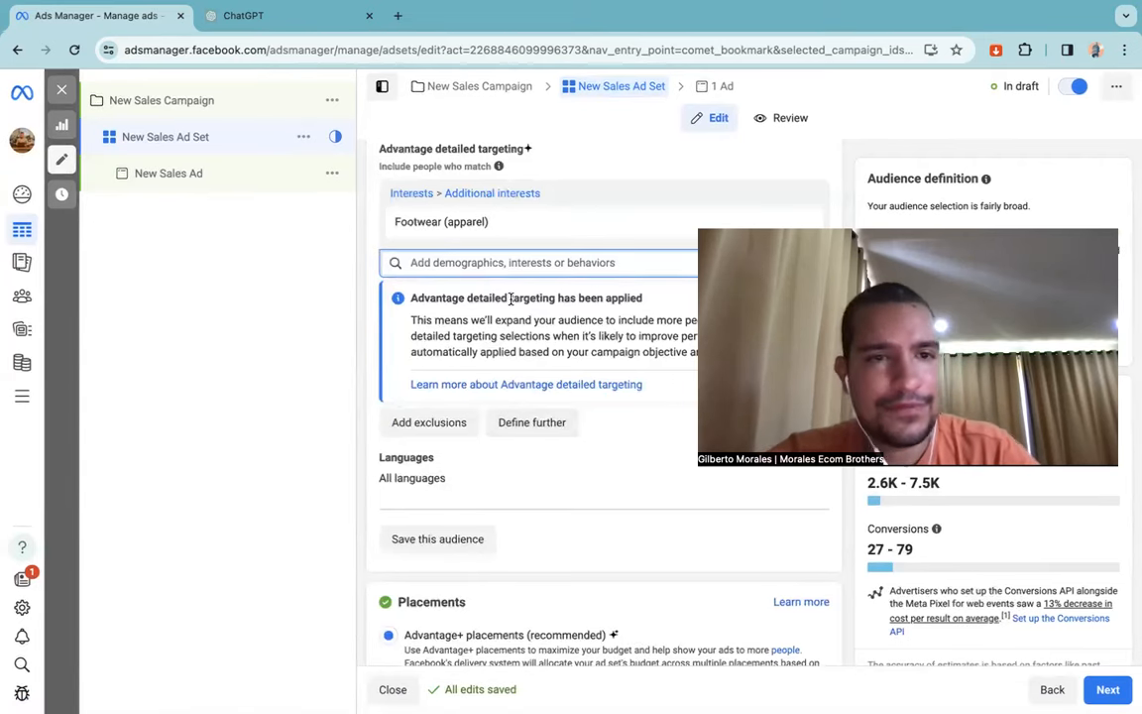
scroll(512, 300, down, 1)
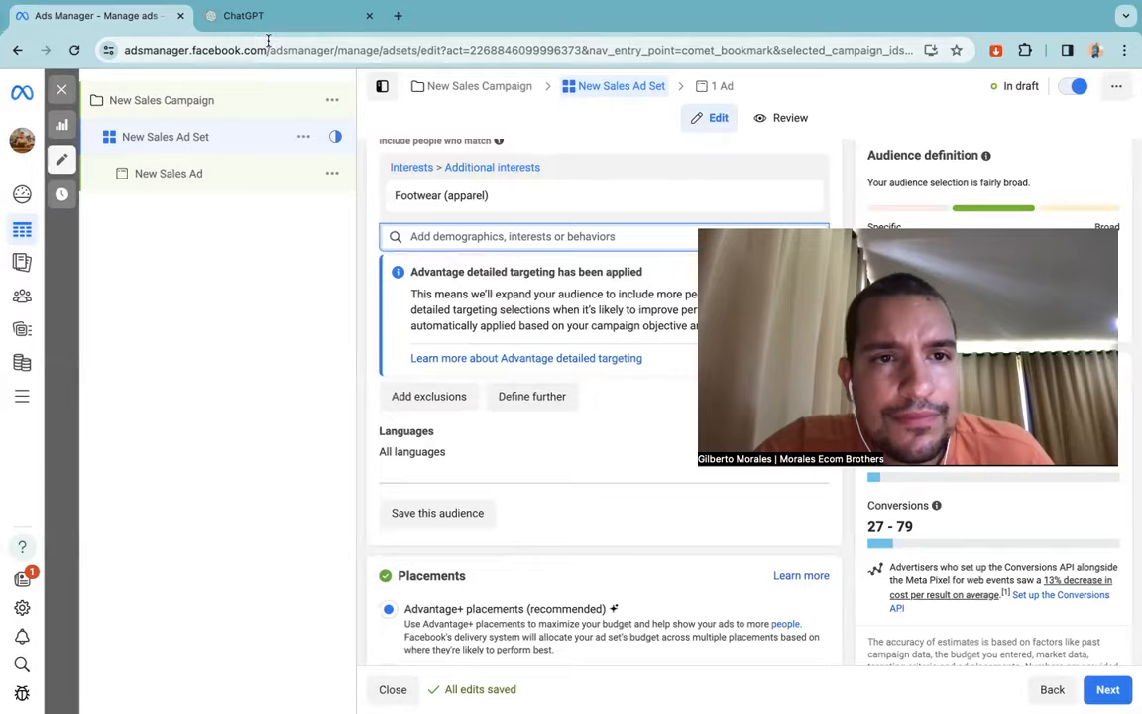
Step: Switch to ChatGPT and submit the prompt "Give me popular brands of shoes for sports"
click(248, 15)
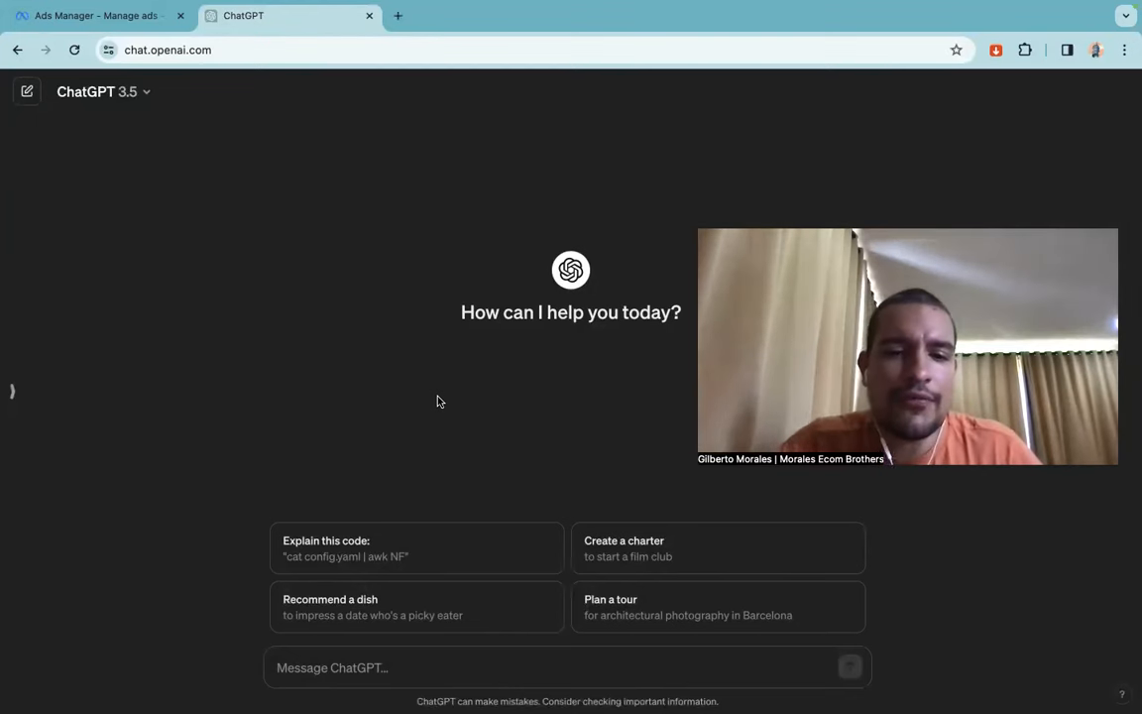
click(340, 666)
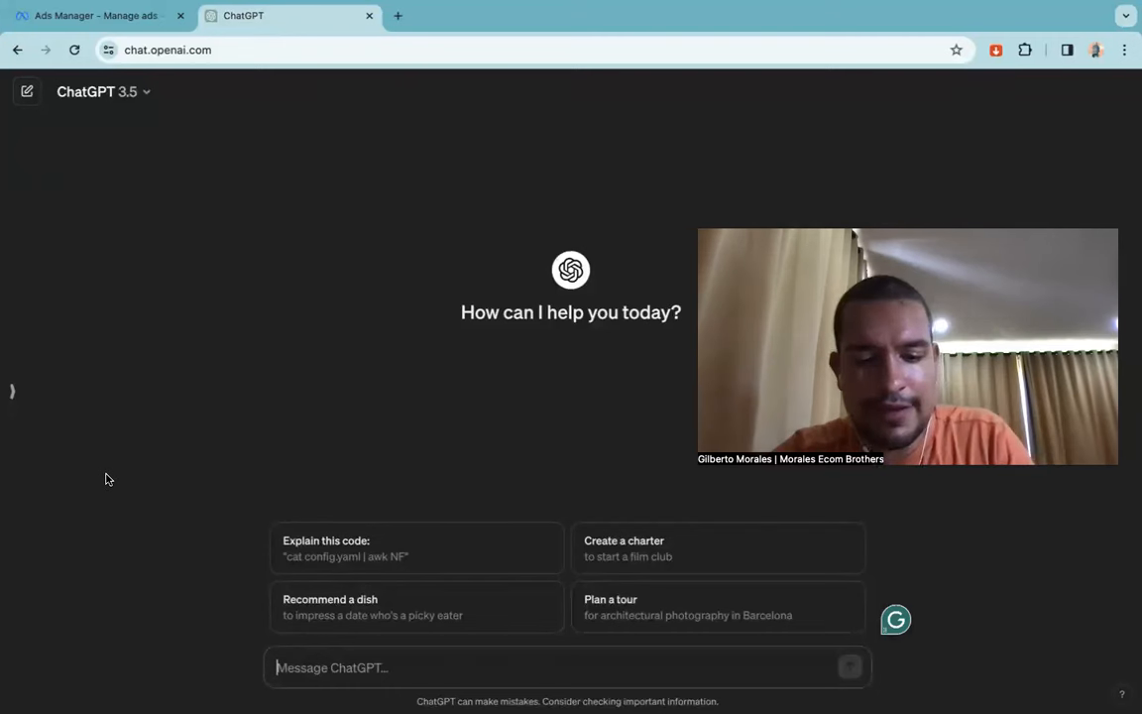
text(give)
key(BackSpace)
key(BackSpace)
key(BackSpace)
key(BackSpace)
text(Give me popular)
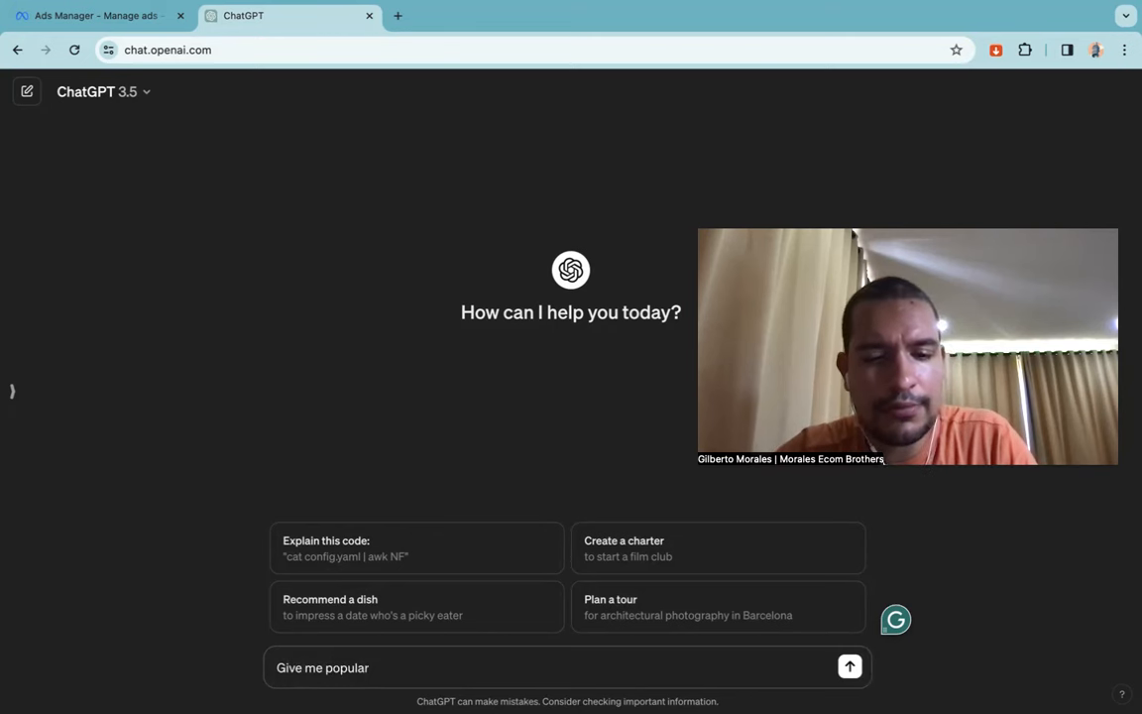
text( obrands of s)
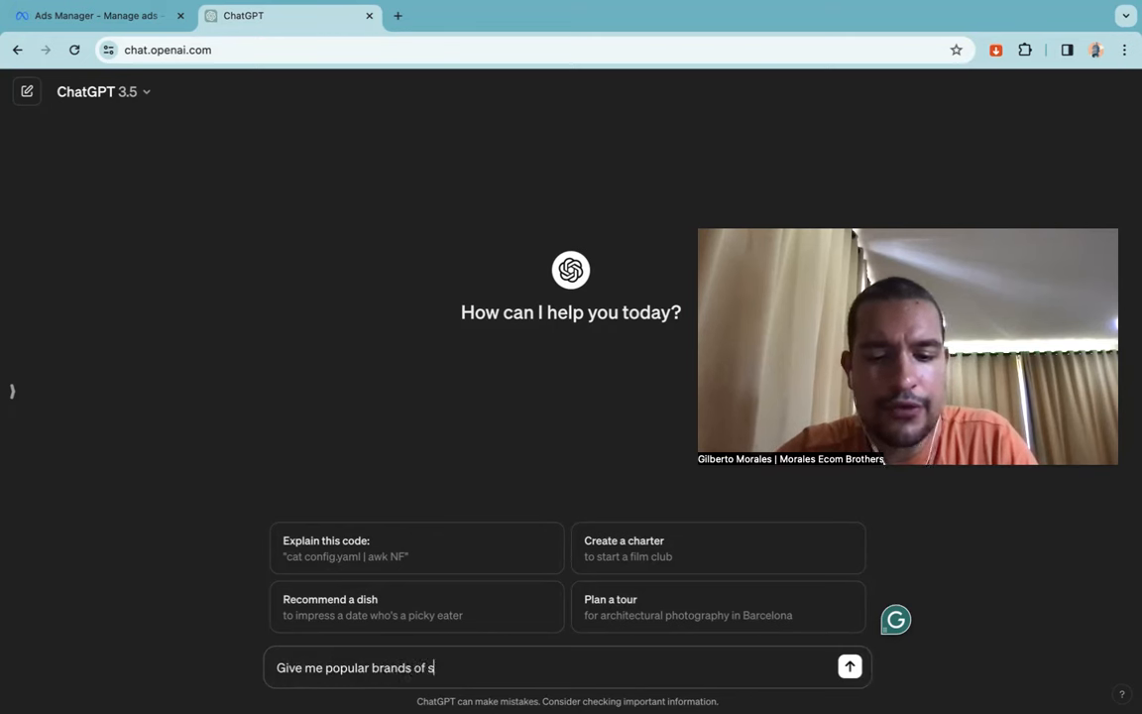
text(hoes for sports)
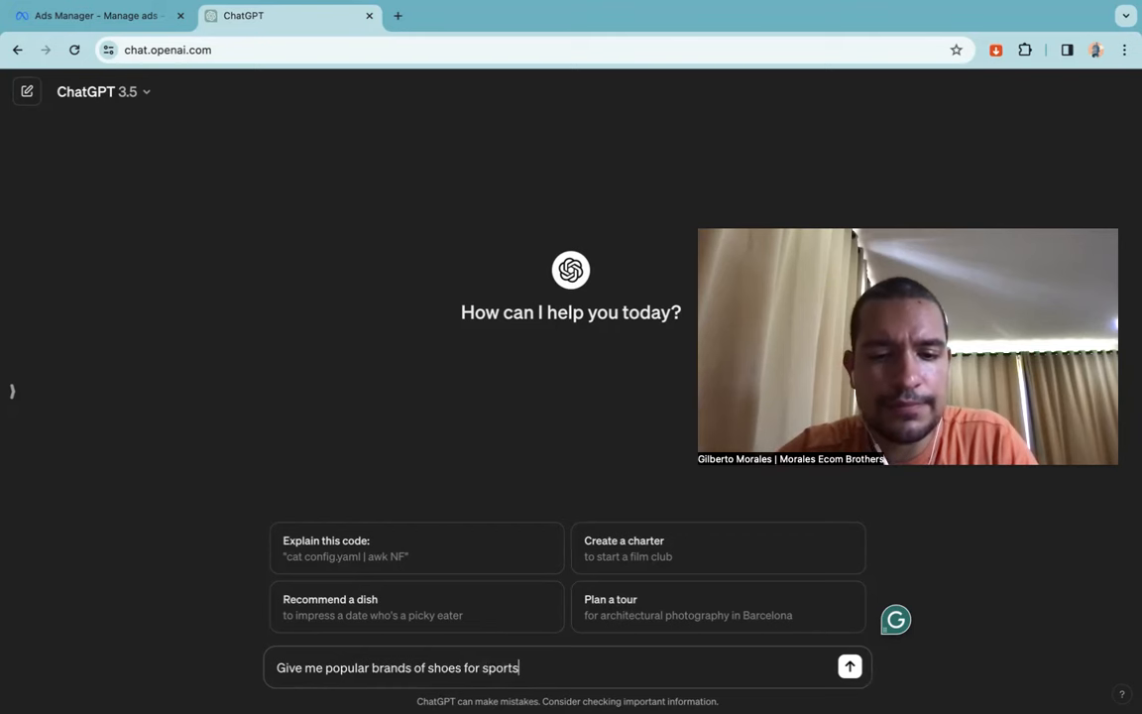
key(Return)
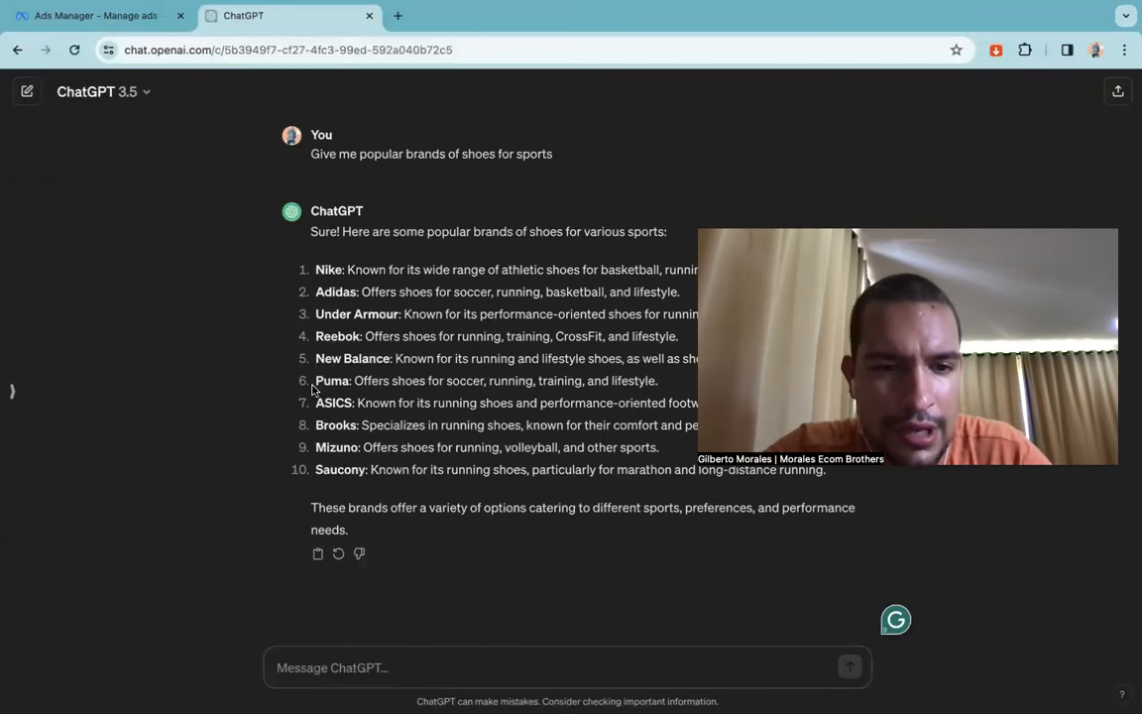
Step: Copy the brand name Puma from ChatGPT's list of sports shoe brands
drag(313, 381, 353, 383)
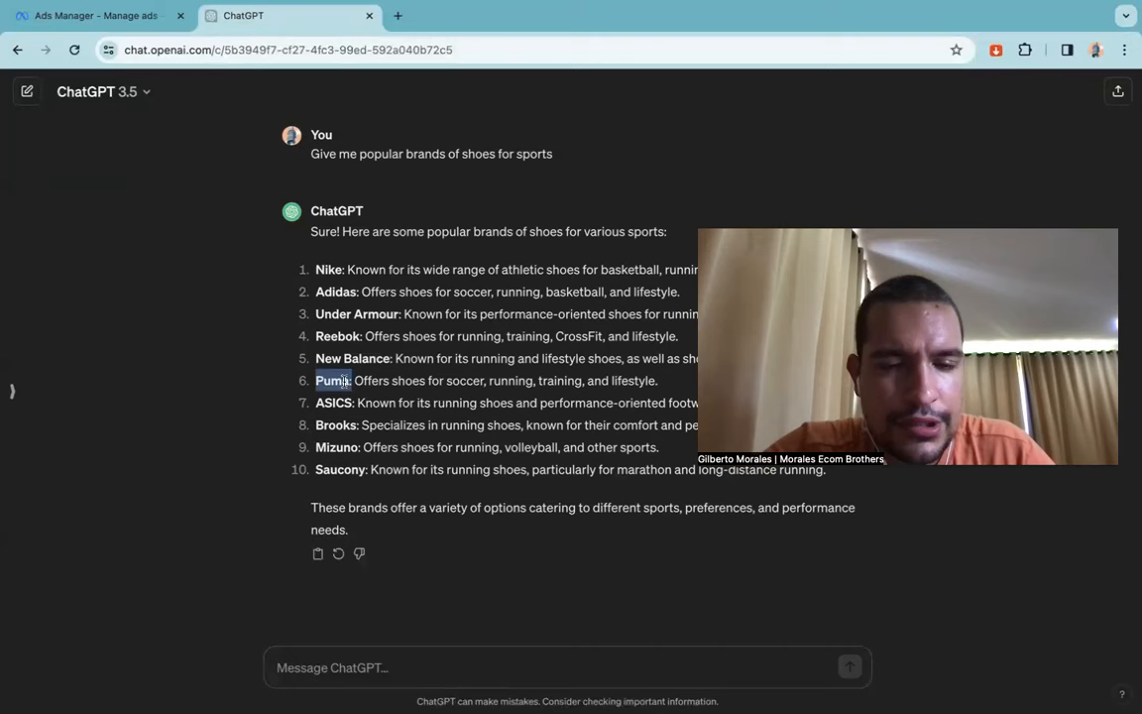
right_click(351, 382)
click(359, 414)
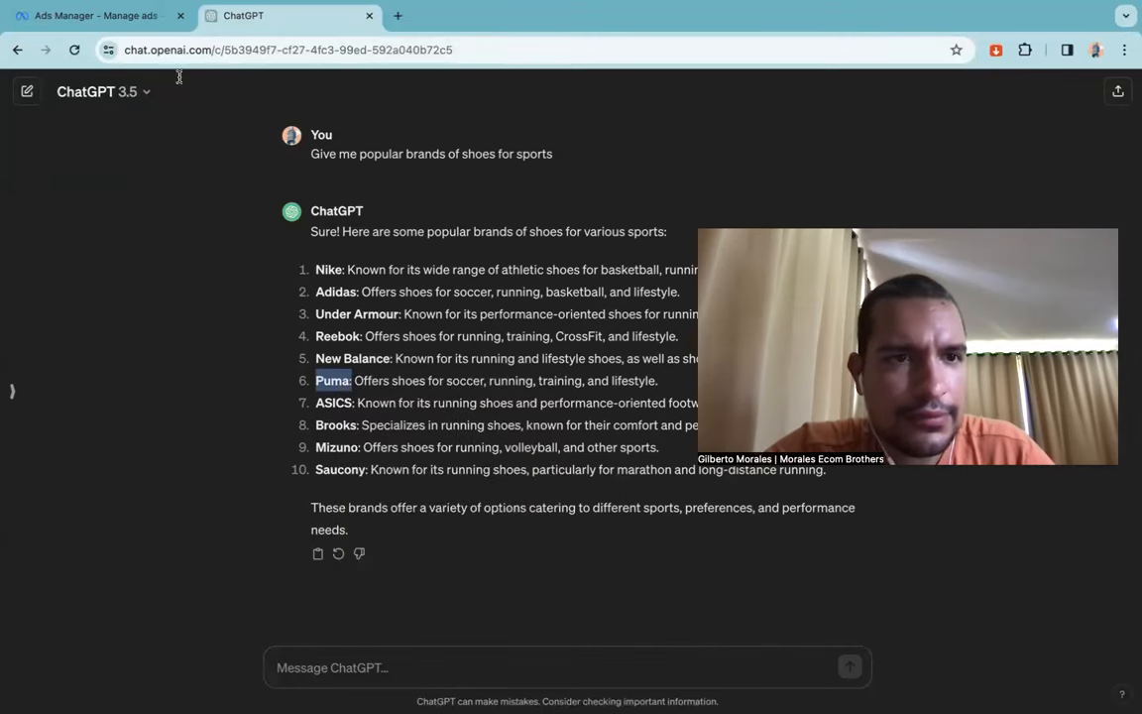
Step: Return to Ads Manager and replace the Footwear (apparel) interest with Puma SE (footwear), then review the audience estimate
click(149, 16)
click(799, 194)
click(436, 272)
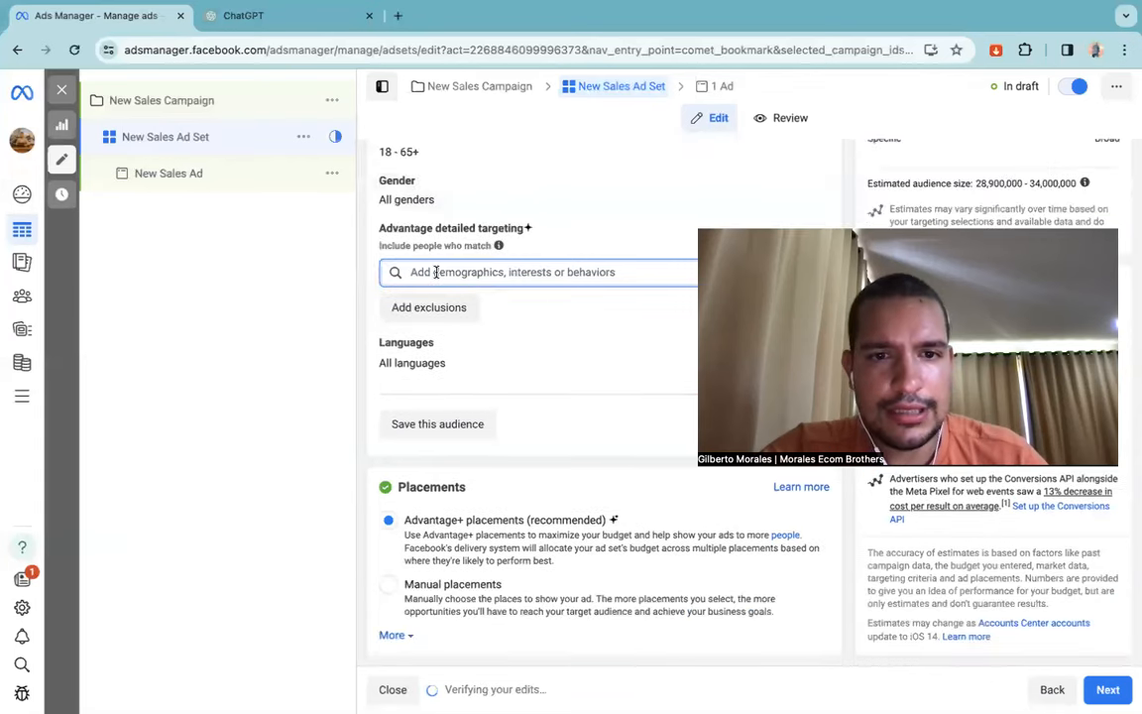
key(super+v)
key(BackSpace)
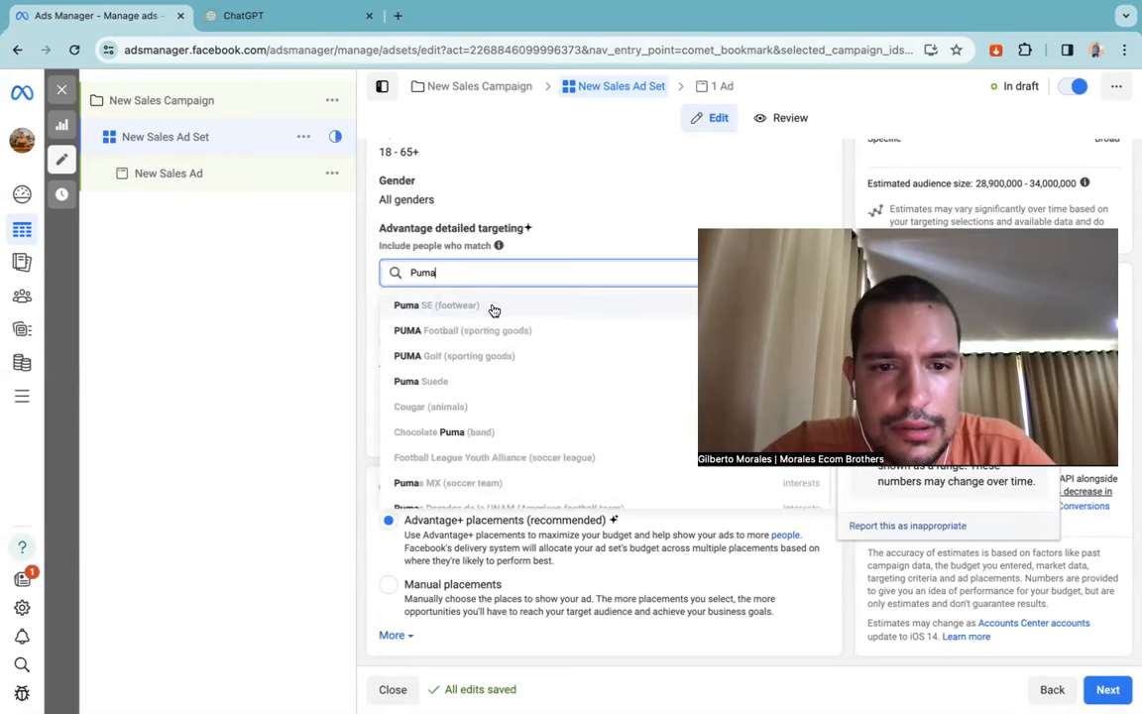
click(493, 308)
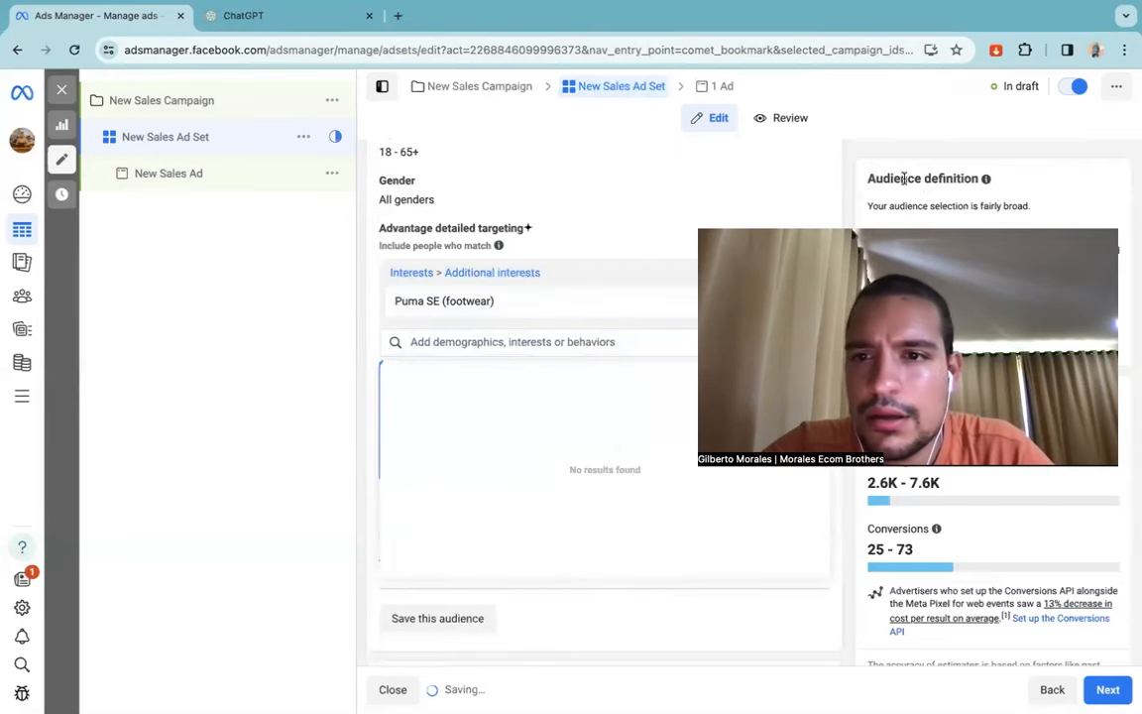
scroll(905, 545, down, 4)
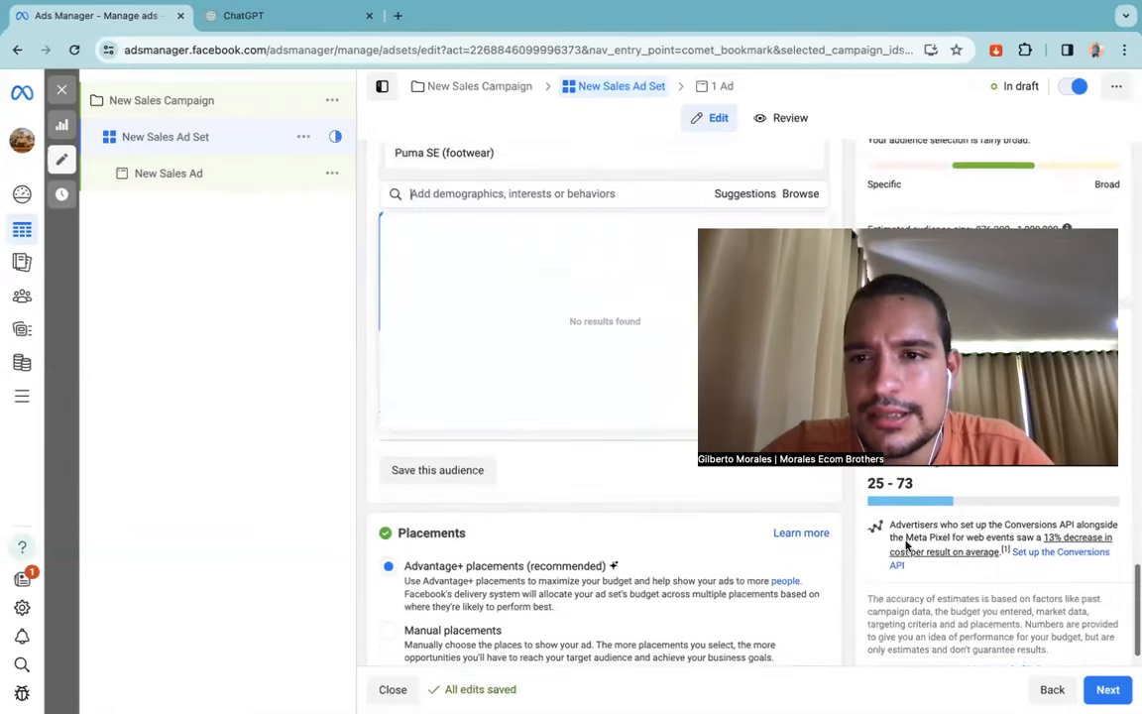
scroll(905, 545, up, 1)
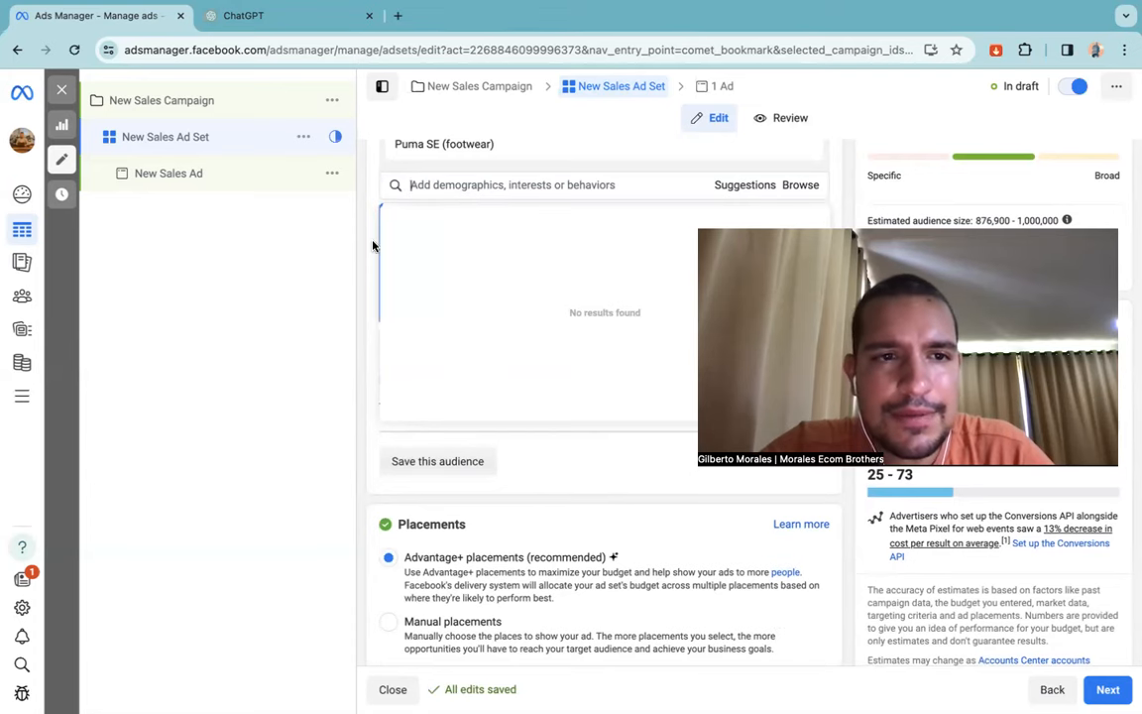
scroll(374, 248, up, 5)
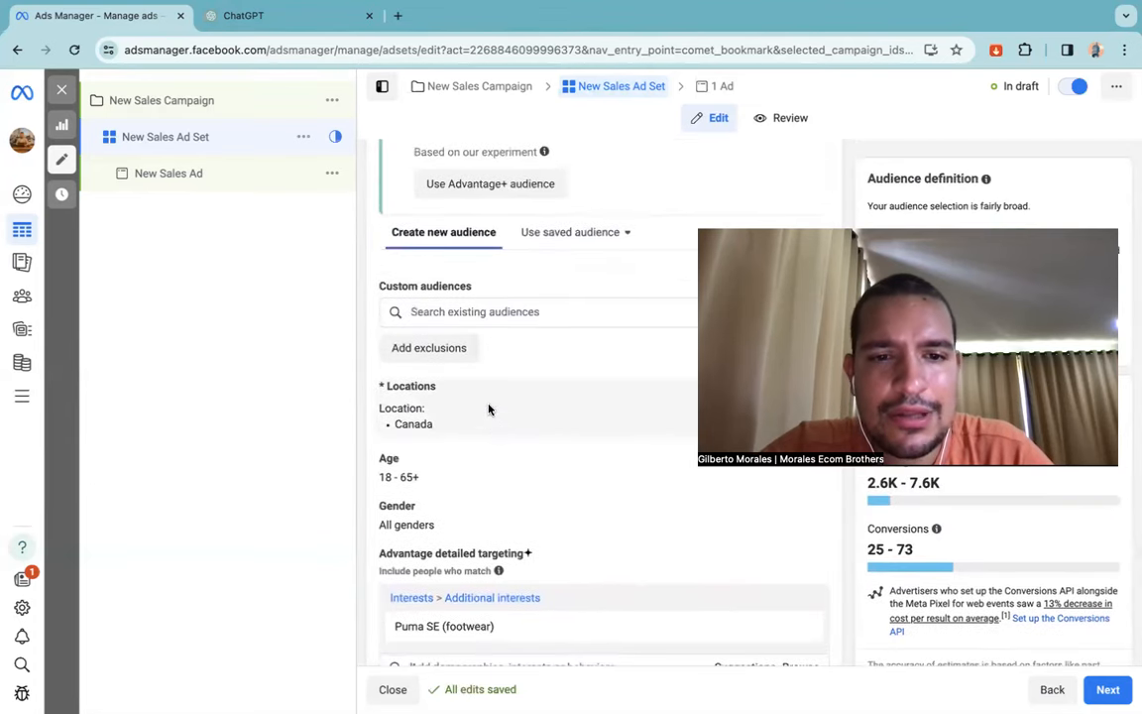
Step: Add United Kingdom and United States to the ad set's included locations alongside Canada
scroll(492, 408, down, 2)
click(816, 199)
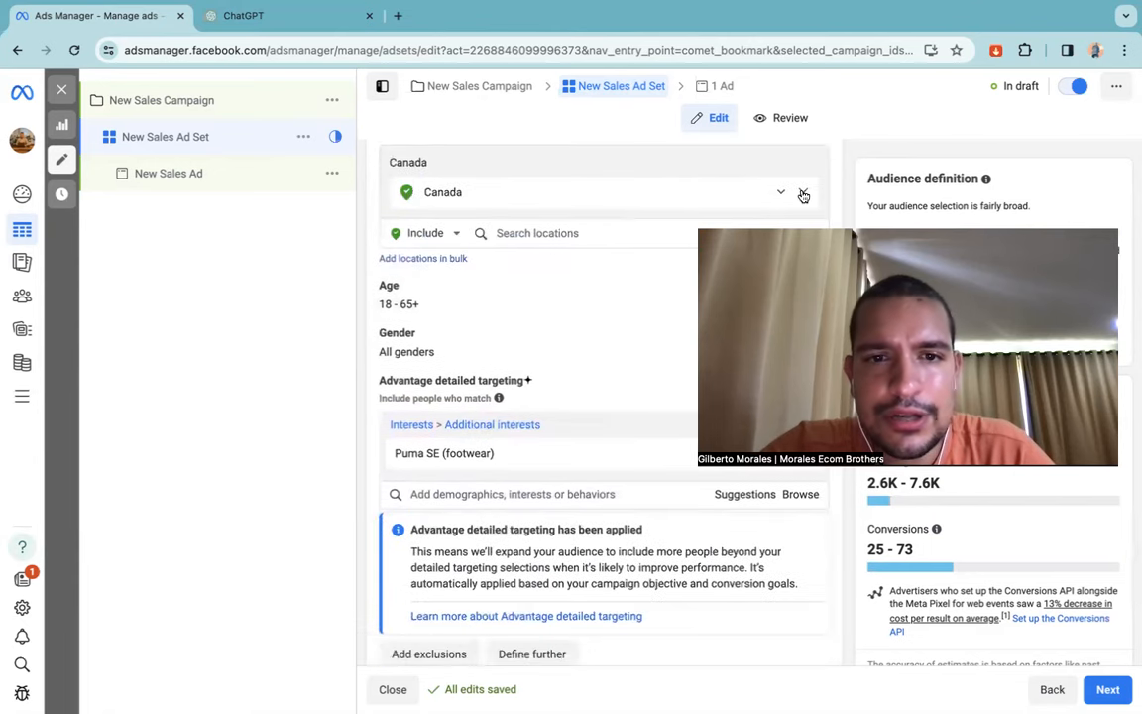
click(568, 231)
text(united)
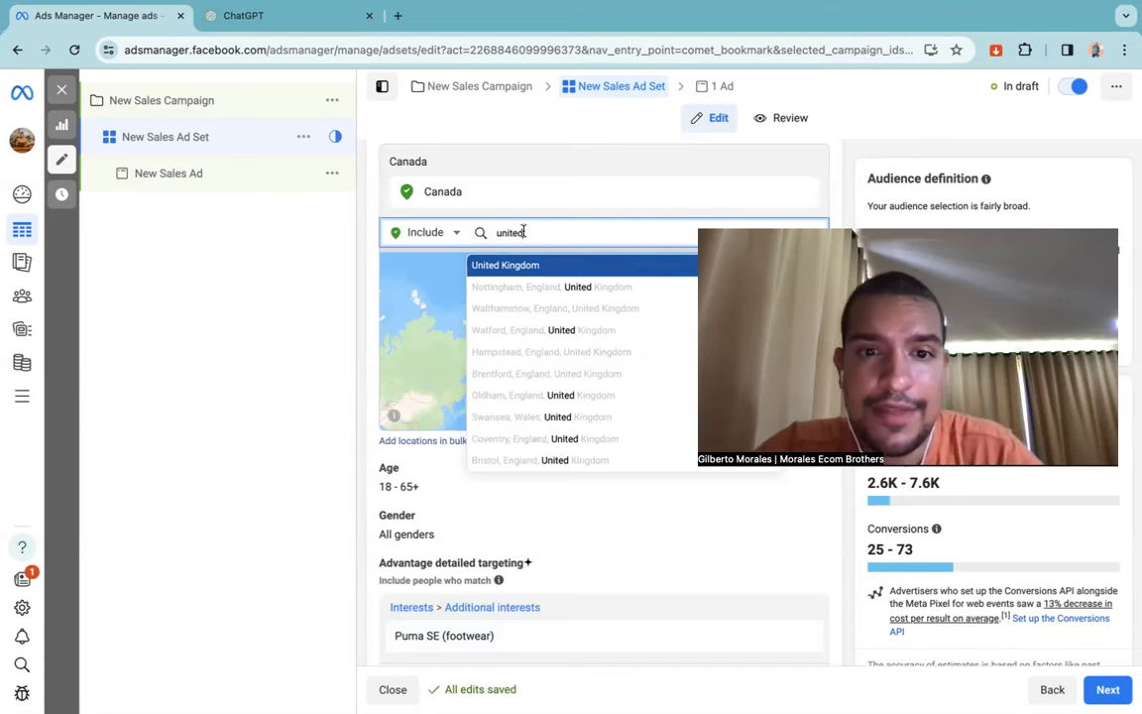
click(479, 265)
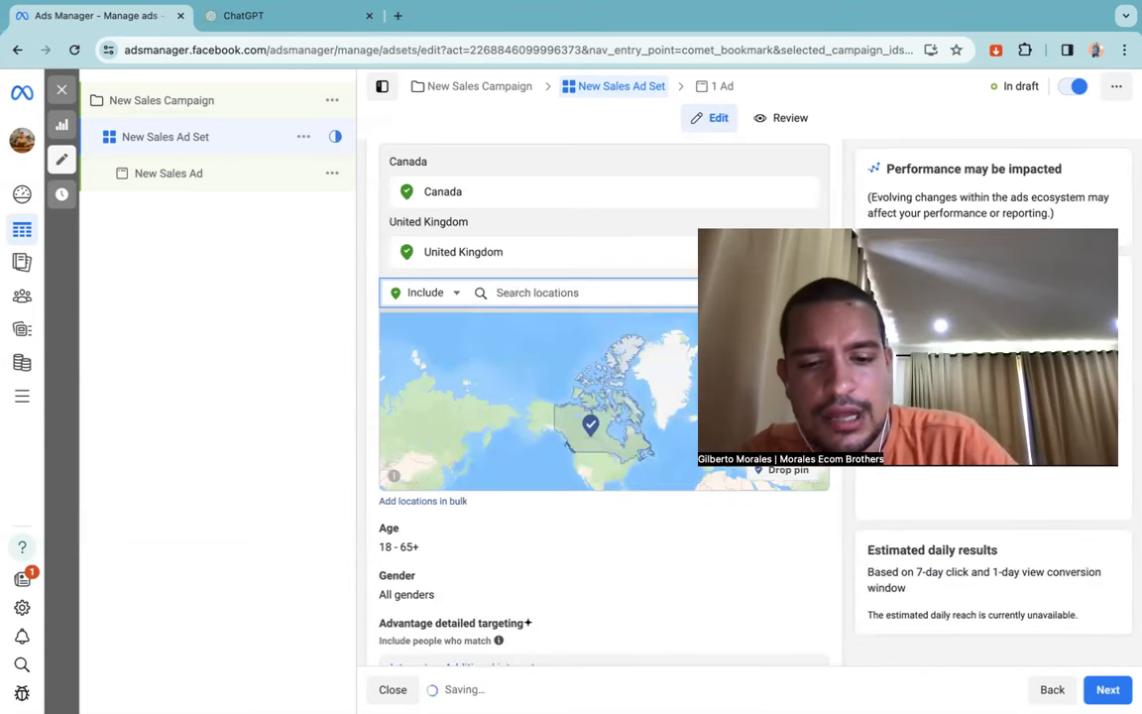
text(united state)
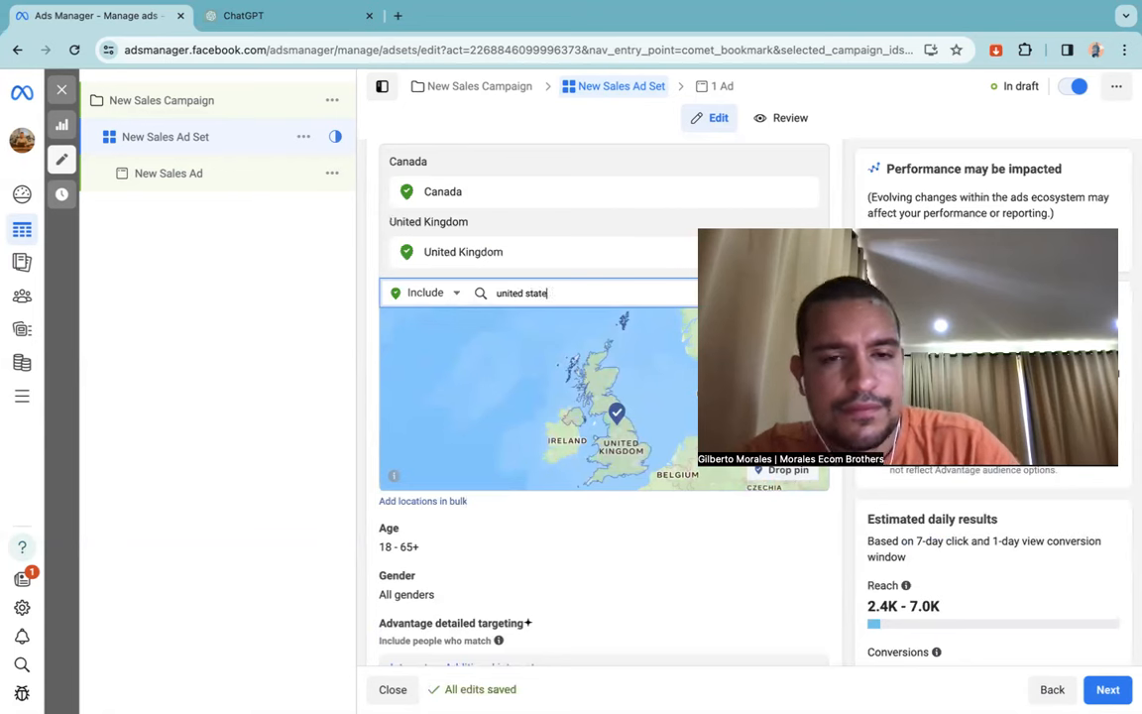
text(s)
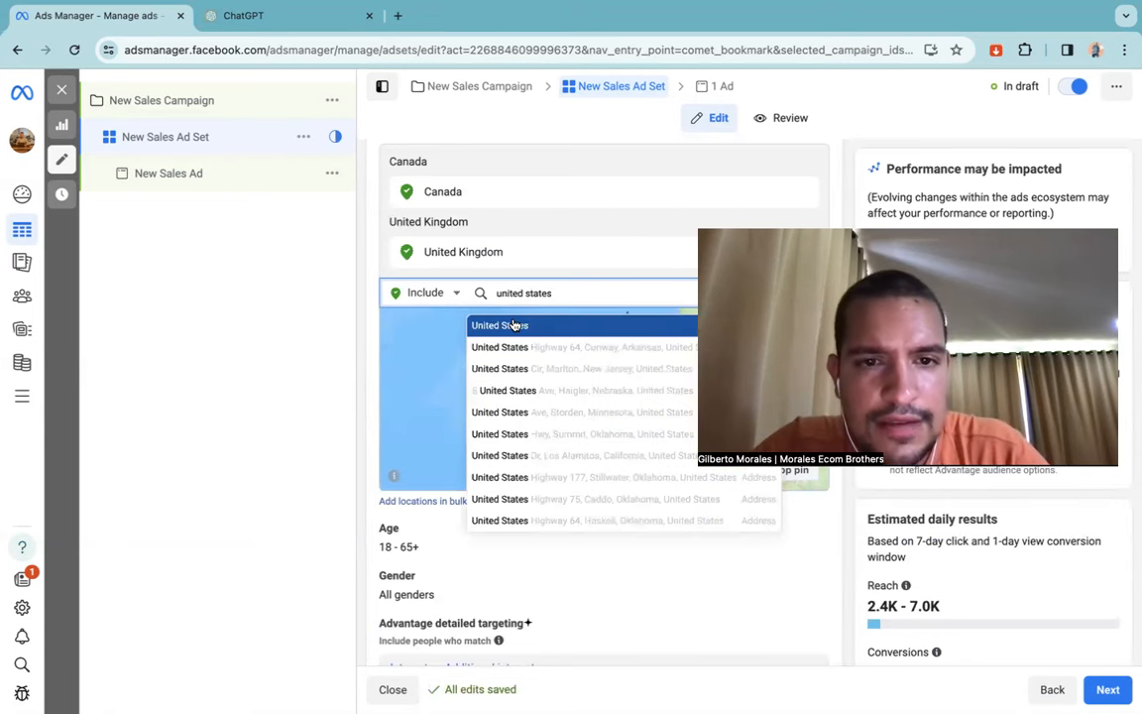
click(514, 326)
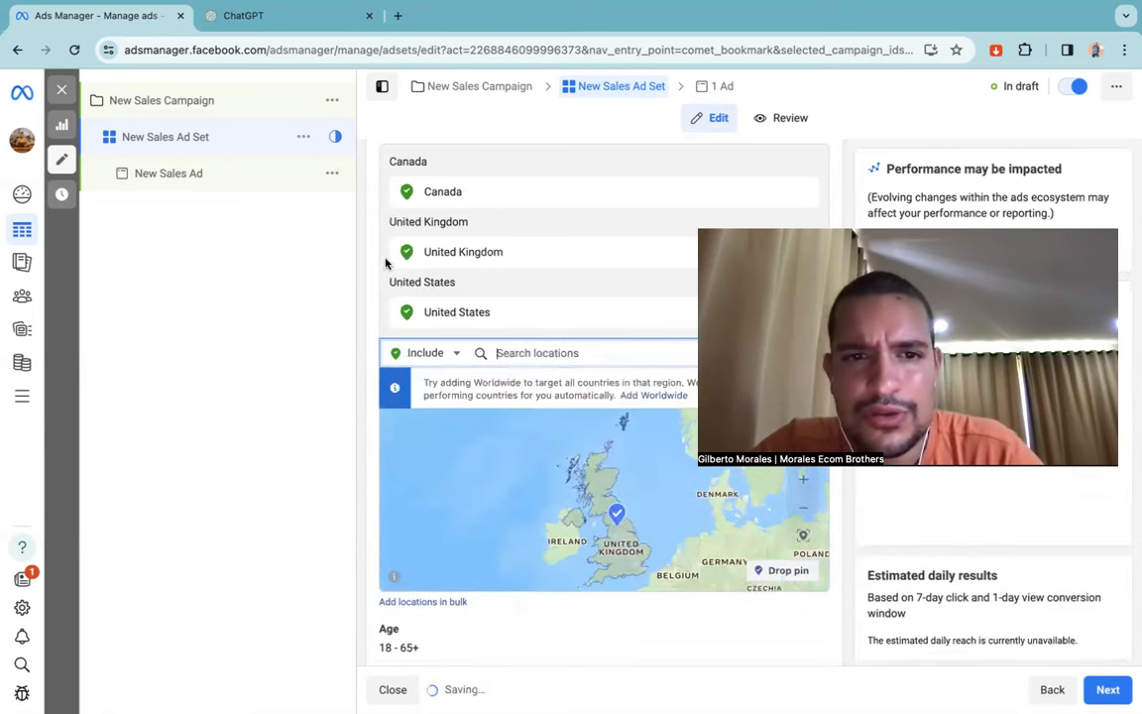
Step: Review the audience definition and estimated audience size for the Puma SE (footwear) interest across the three included countries
scroll(377, 260, down, 5)
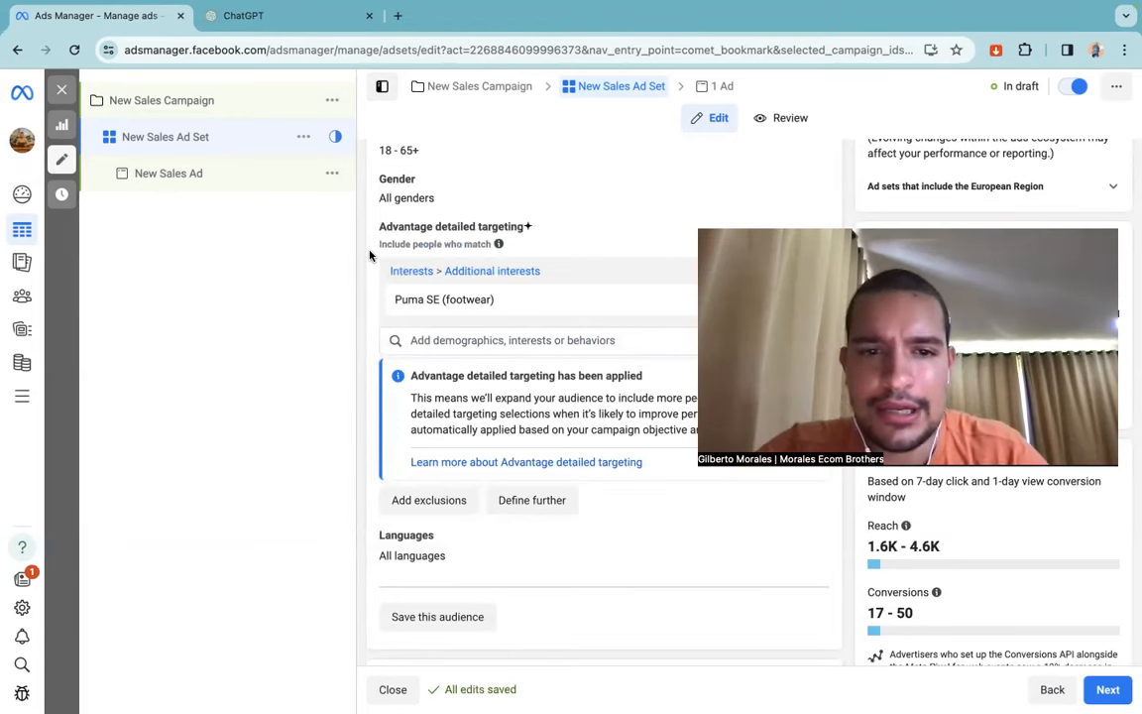
scroll(368, 255, down, 3)
scroll(369, 256, up, 1)
scroll(369, 256, down, 1)
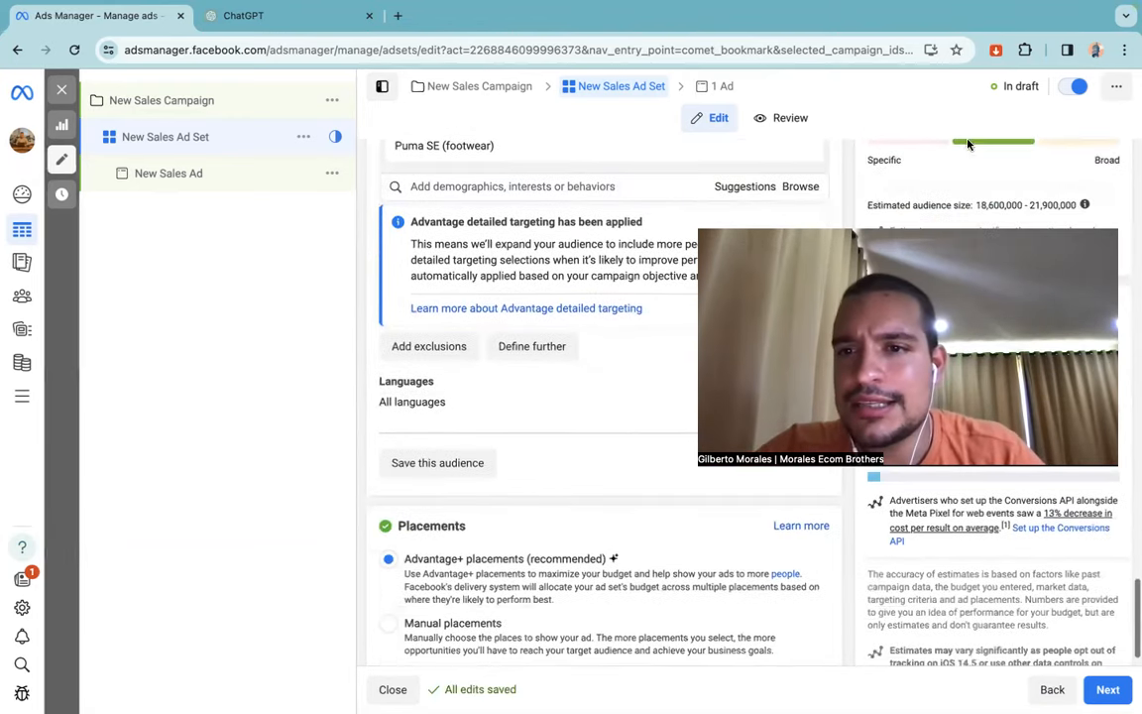
scroll(529, 249, up, 1)
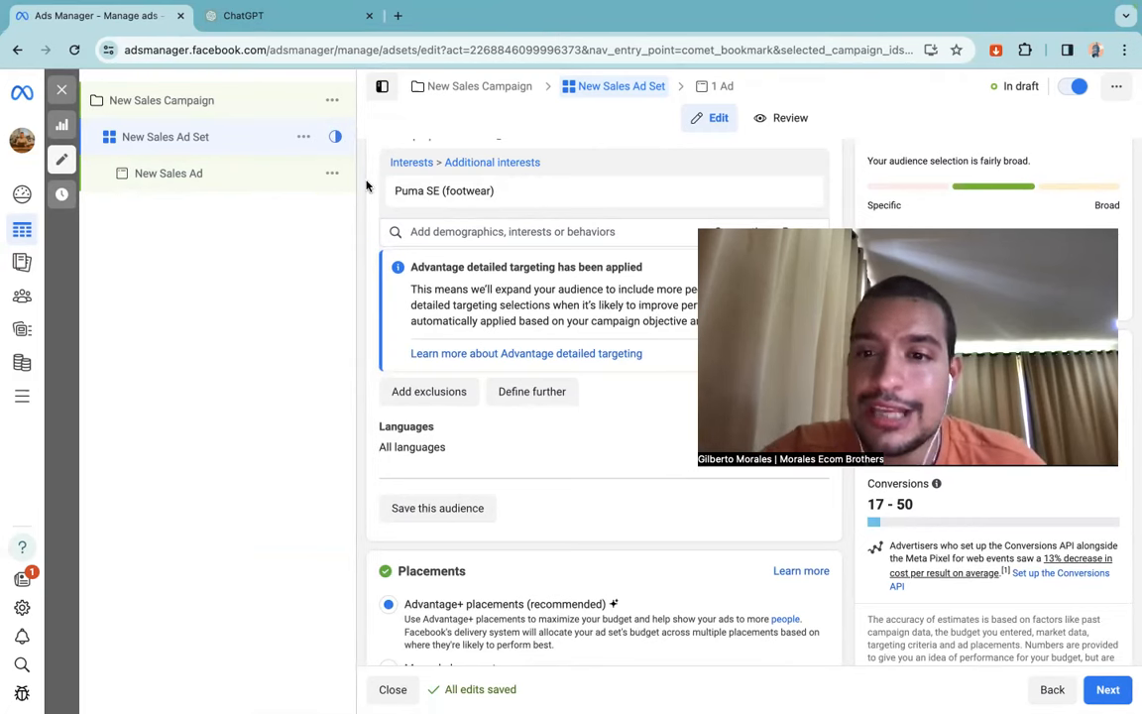
scroll(366, 185, up, 1)
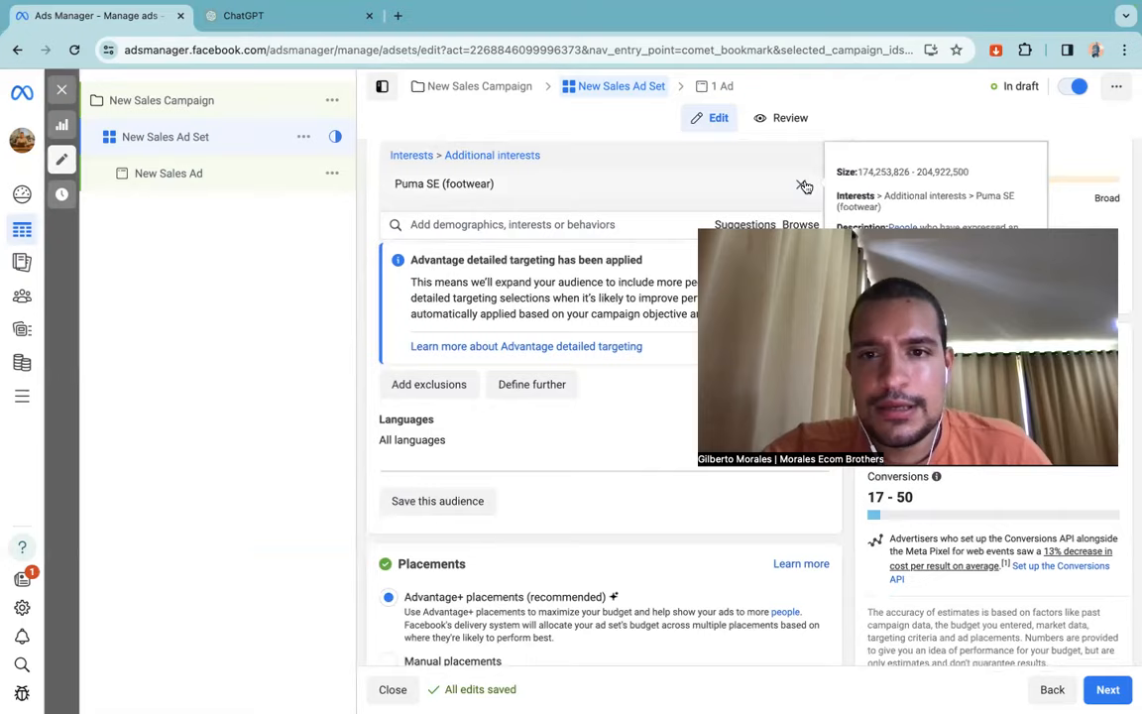
Step: Switch to ChatGPT and submit the prompt "who is the kind of person who is going to buy sport shoes"
click(314, 25)
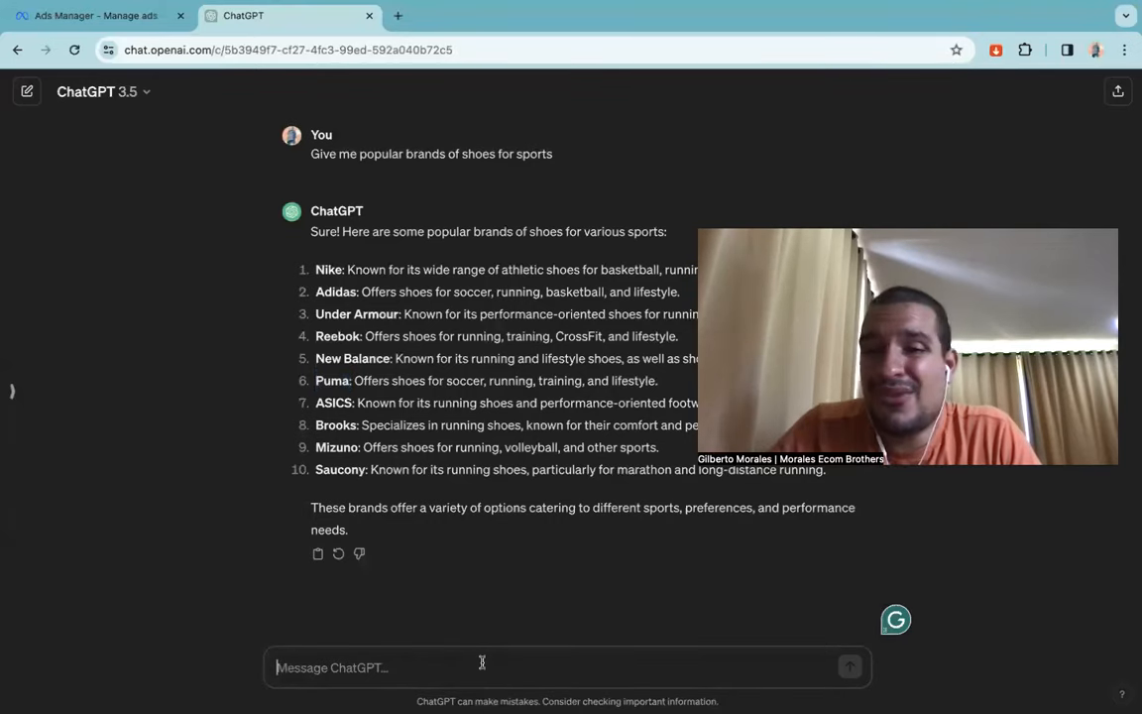
text(who is)
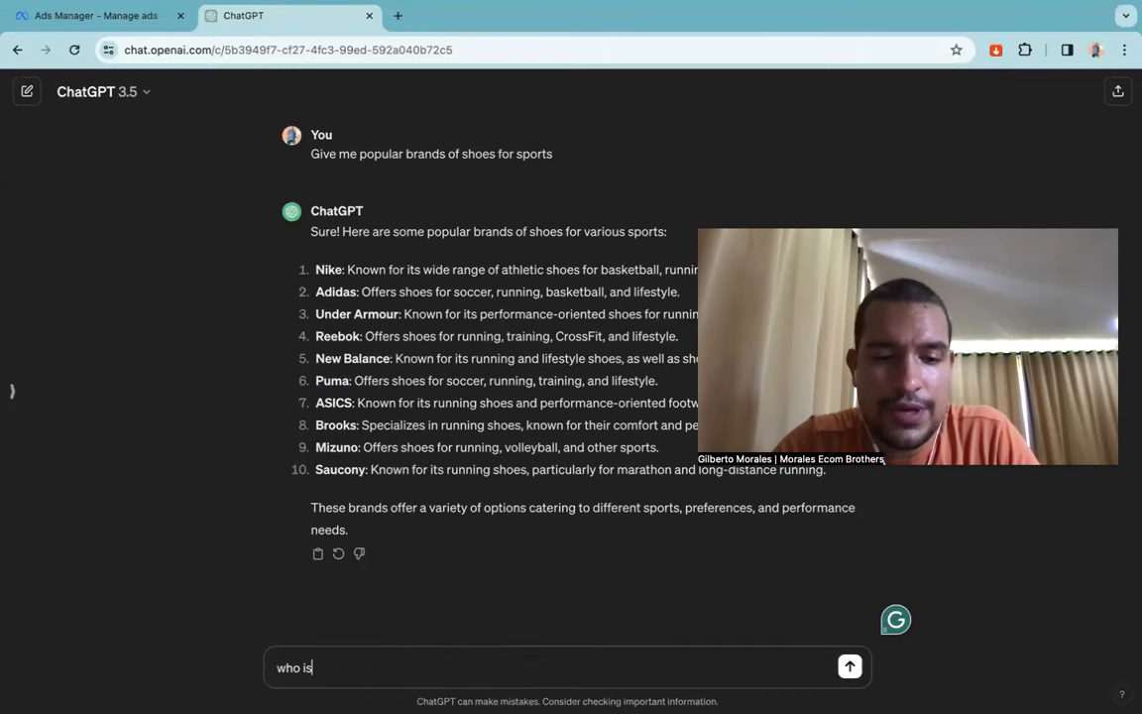
text( the kind of per)
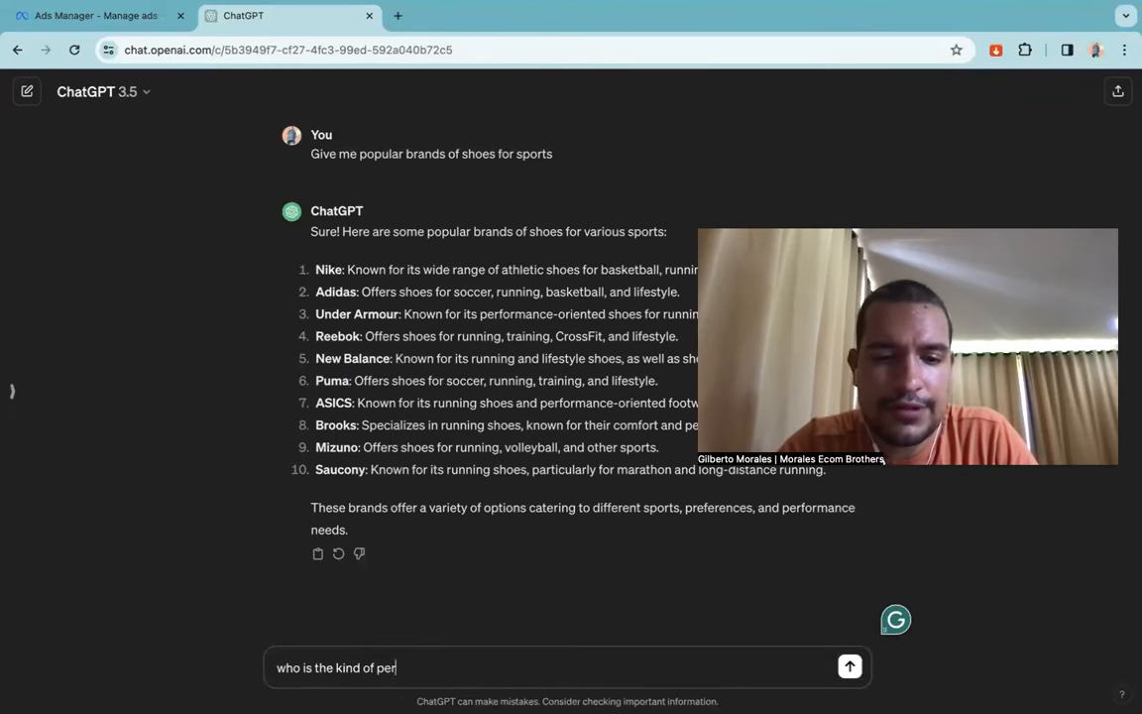
text(son who is )
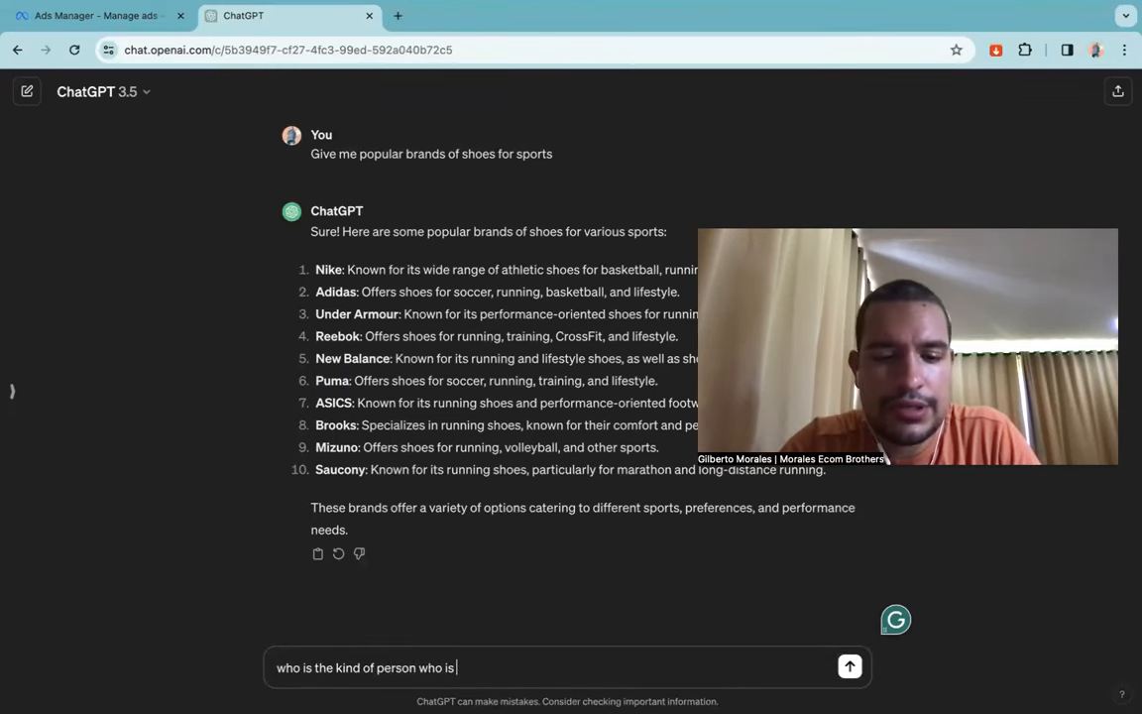
text(going to buy)
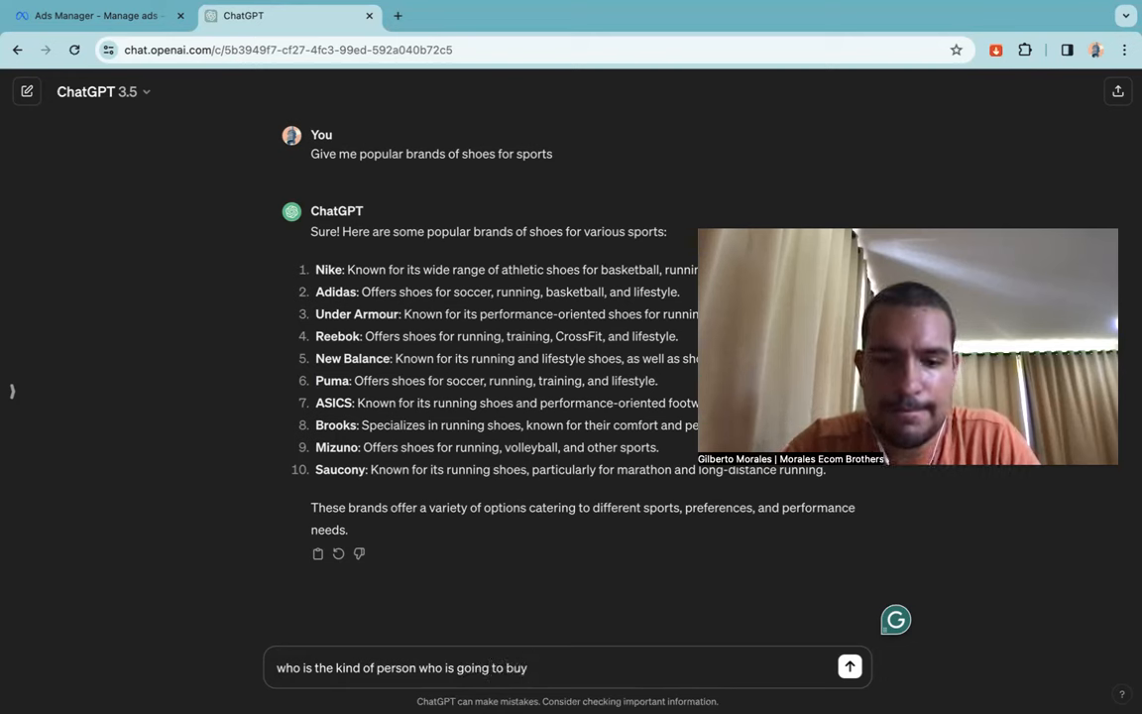
text( f)
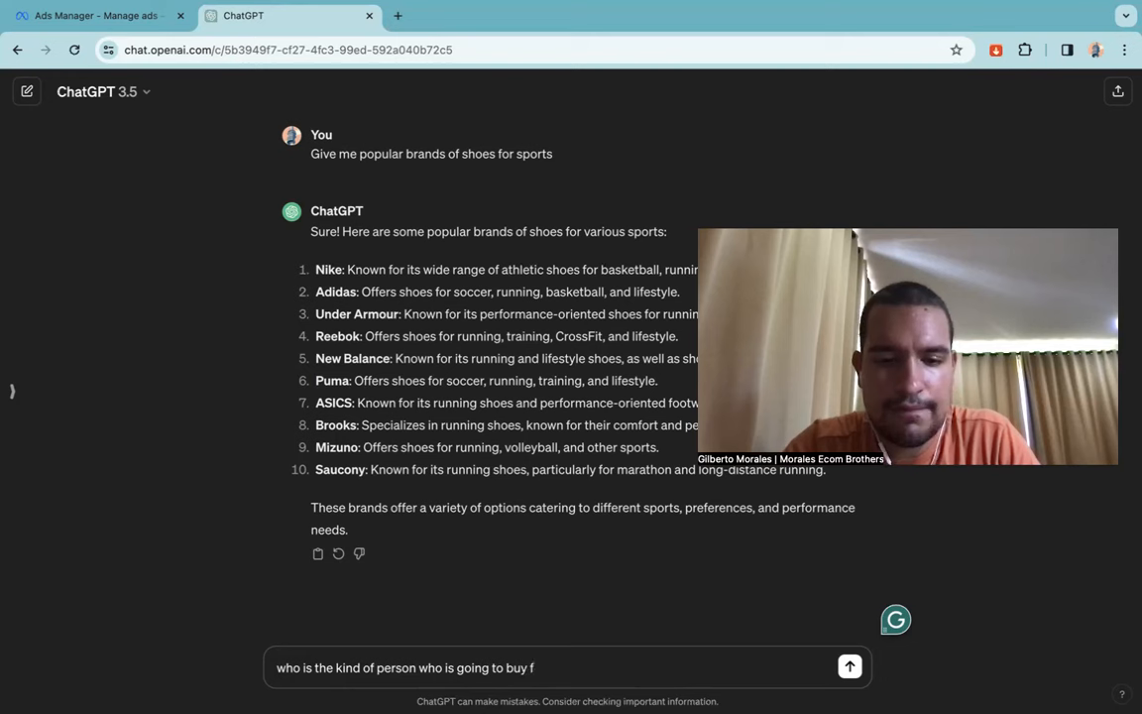
key(BackSpace)
text(sport shoes)
key(Return)
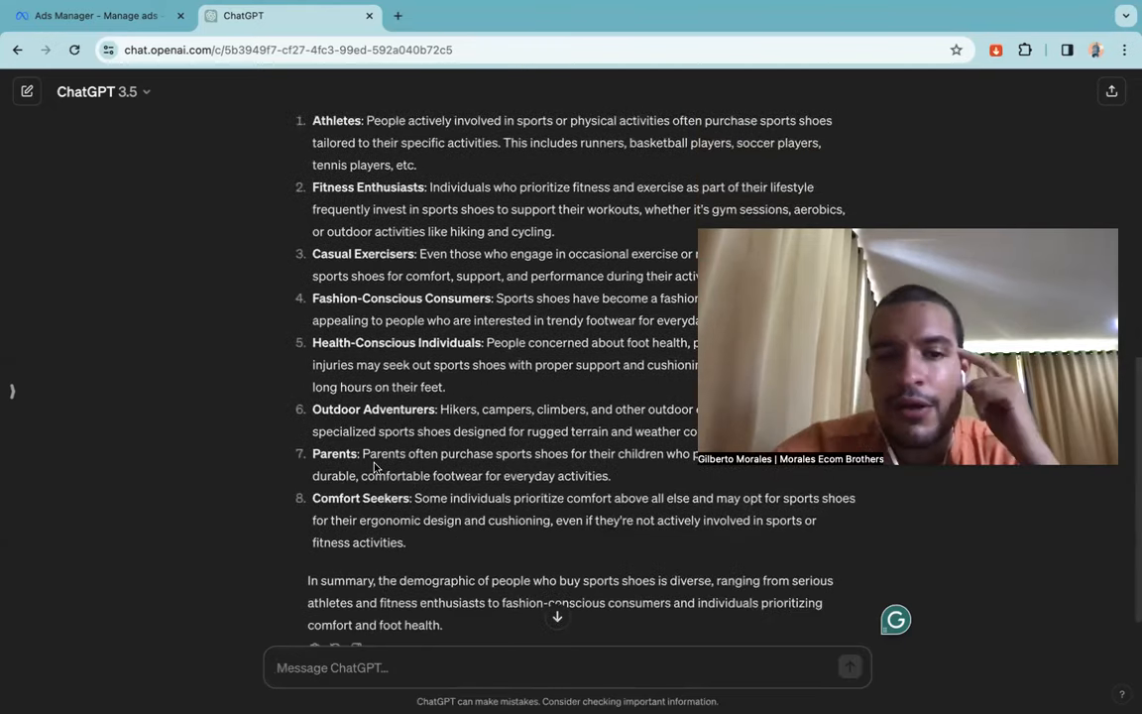
Step: Read through ChatGPT's list of sports shoe buyer types for targeting ideas
scroll(377, 468, up, 1)
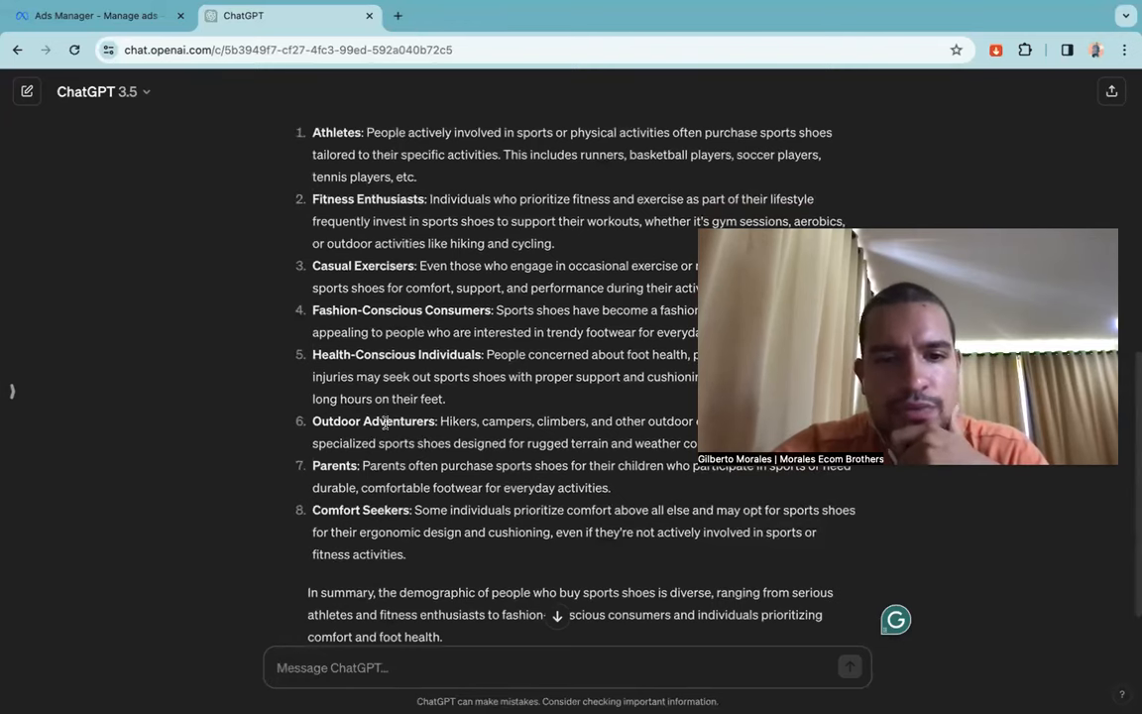
scroll(381, 423, up, 2)
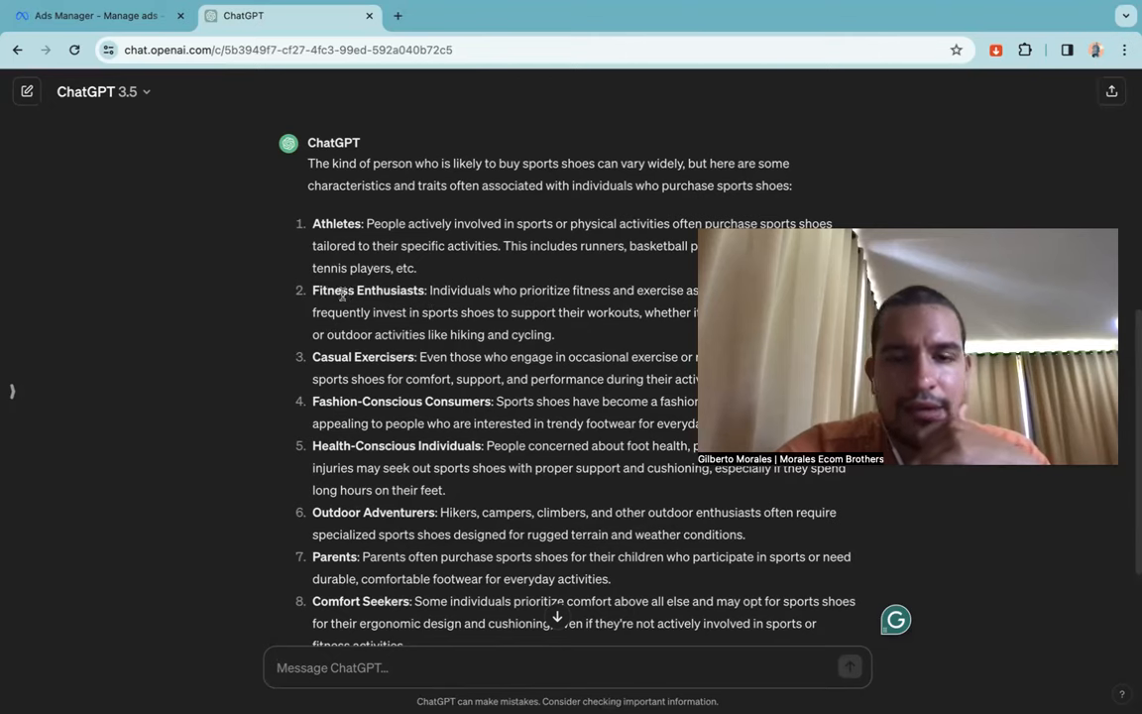
scroll(365, 311, down, 2)
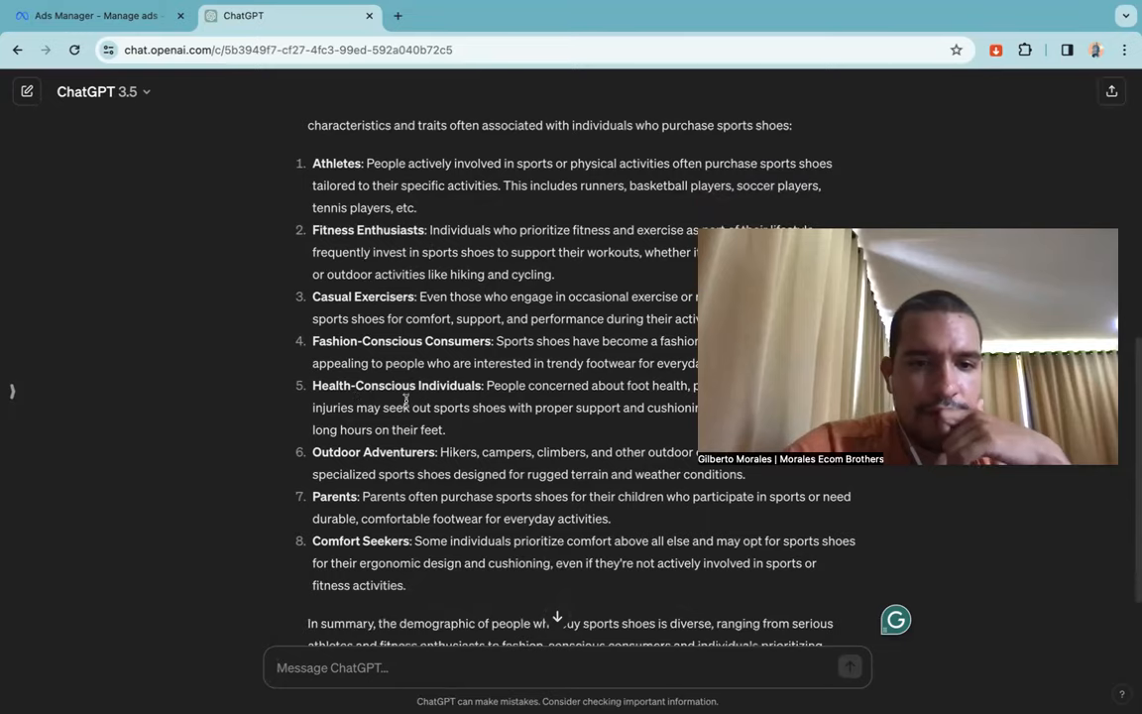
scroll(372, 406, down, 2)
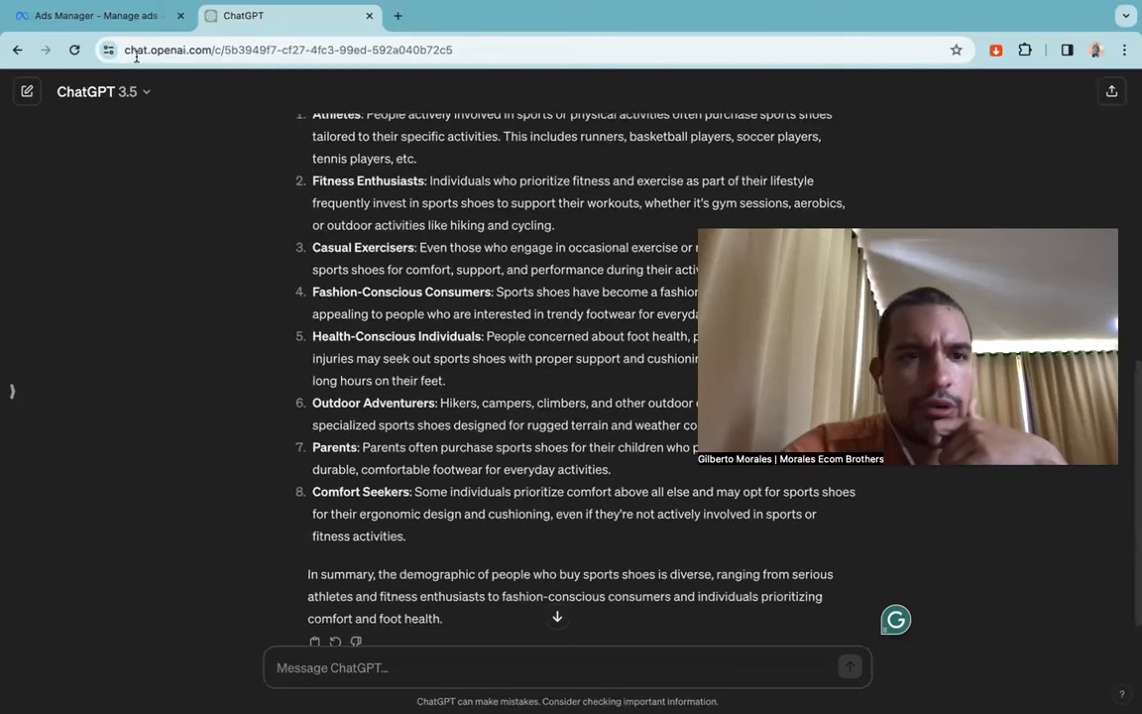
Step: Return to Ads Manager and remove the Puma SE (footwear) interest from the ad set's detailed targeting
click(119, 16)
scroll(474, 446, up, 1)
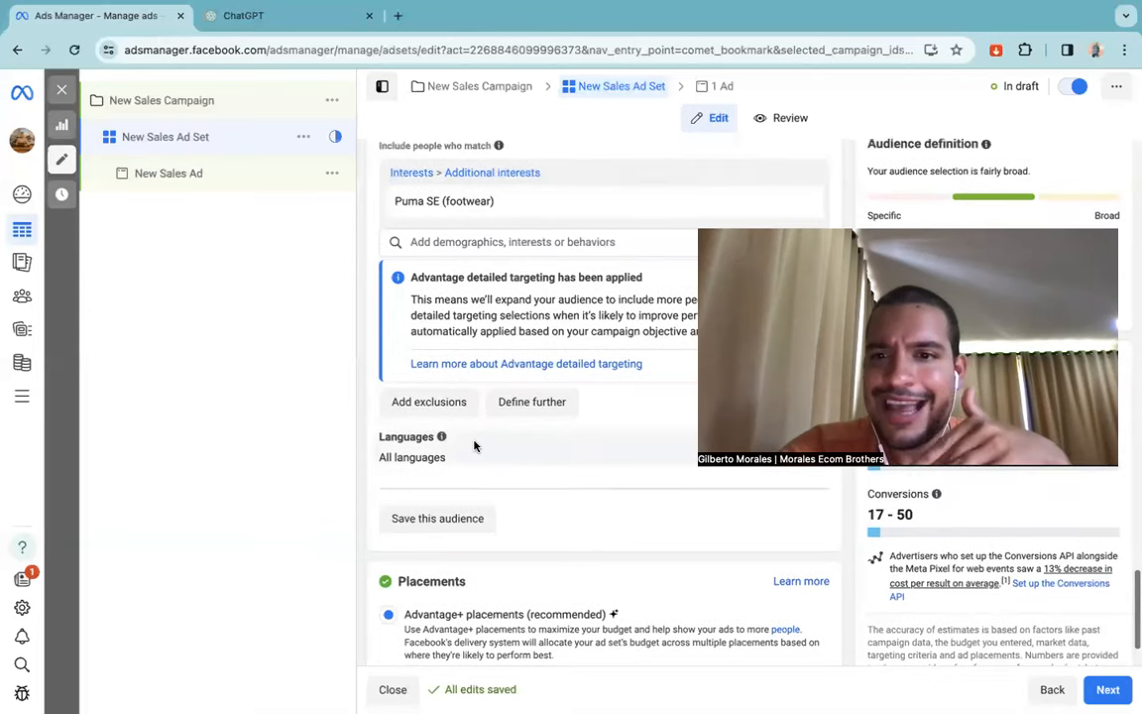
scroll(474, 447, down, 2)
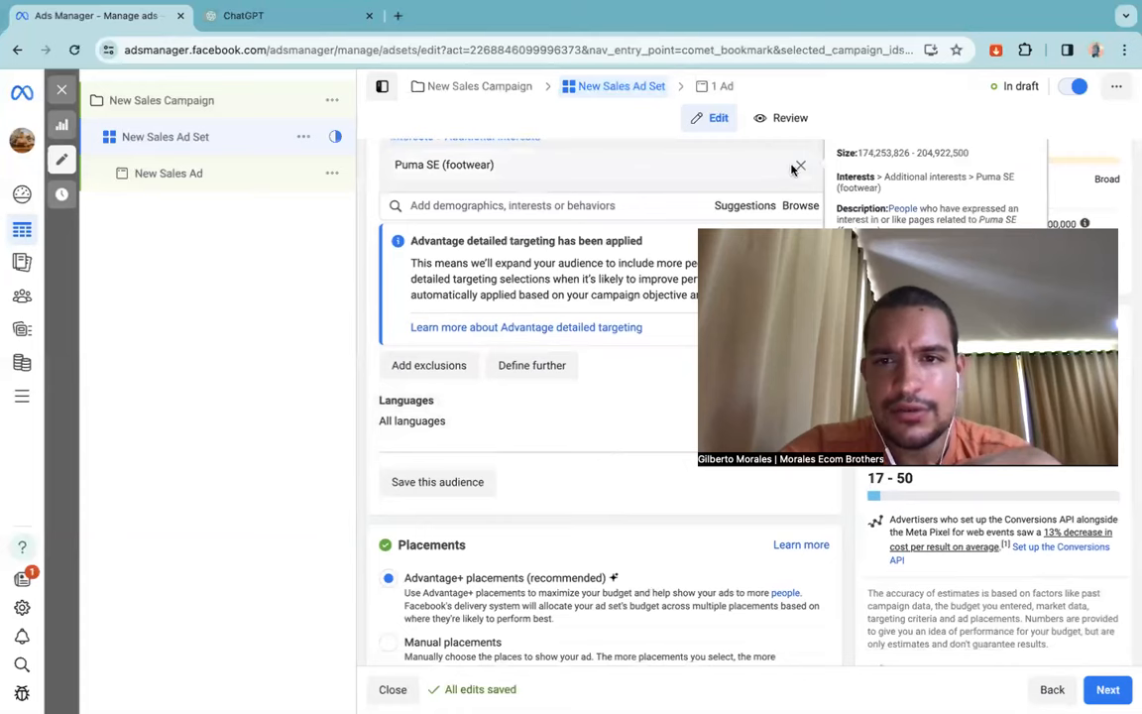
click(798, 167)
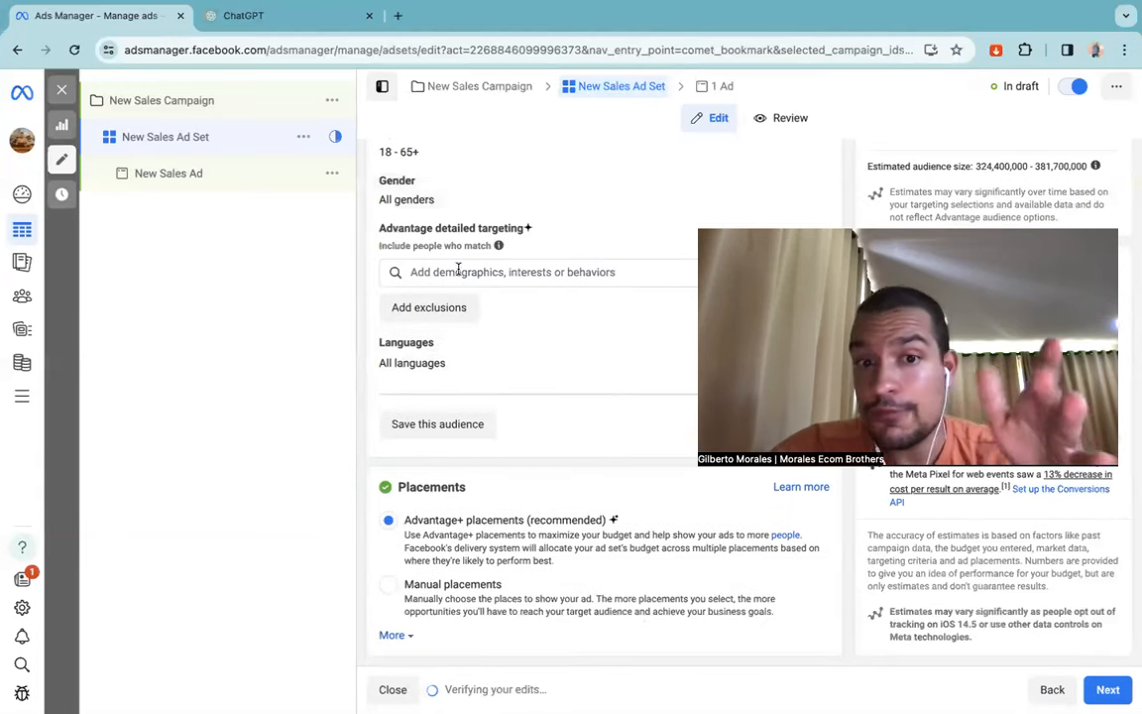
Step: Search detailed targeting for "outdoor", add the Outdoor recreation (outdoors activities) interest and check the estimated audience size
click(458, 272)
text(out)
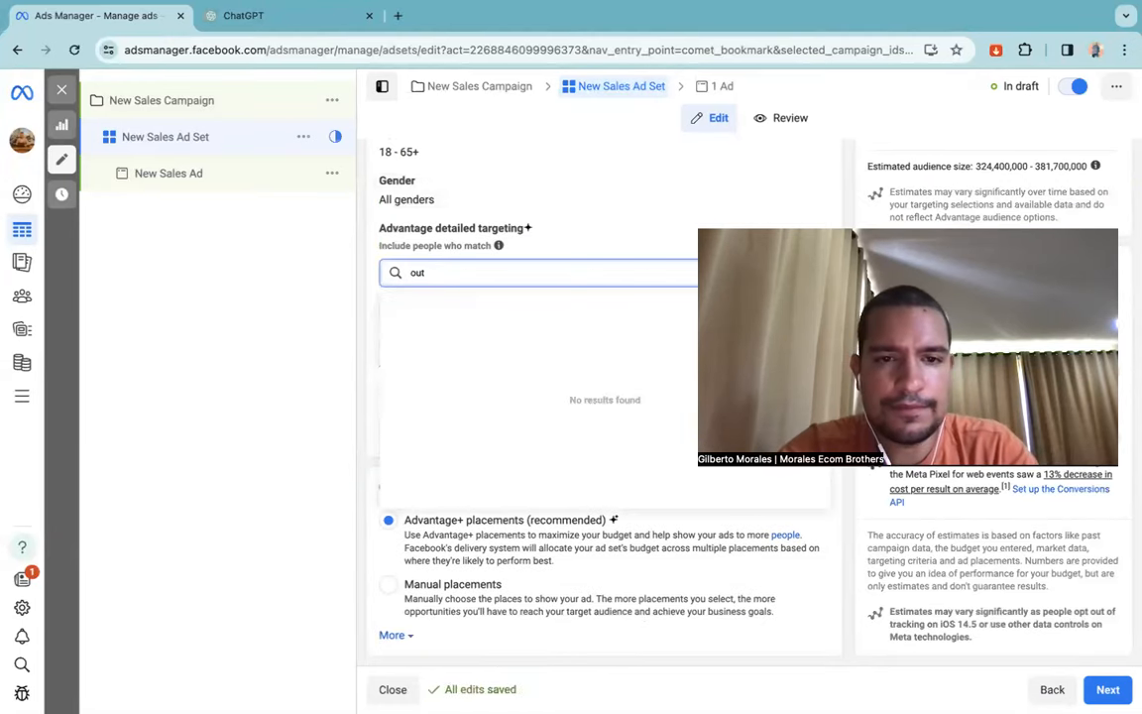
text(dooo)
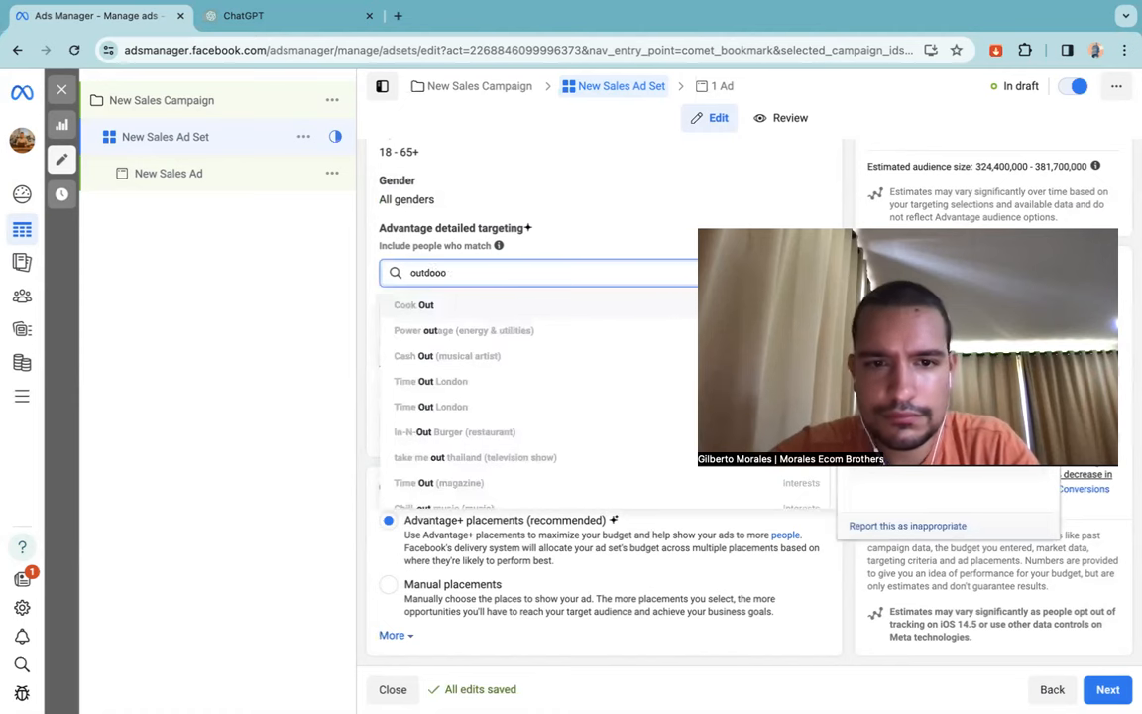
key(BackSpace)
text(r)
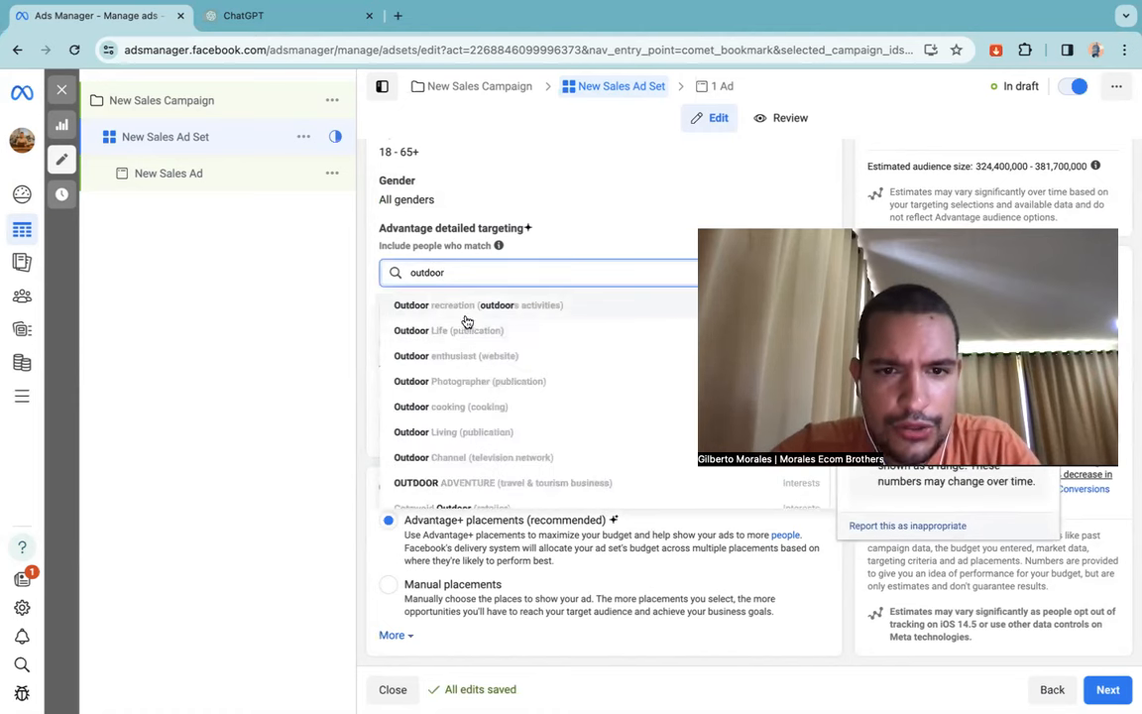
click(592, 311)
scroll(590, 288, down, 1)
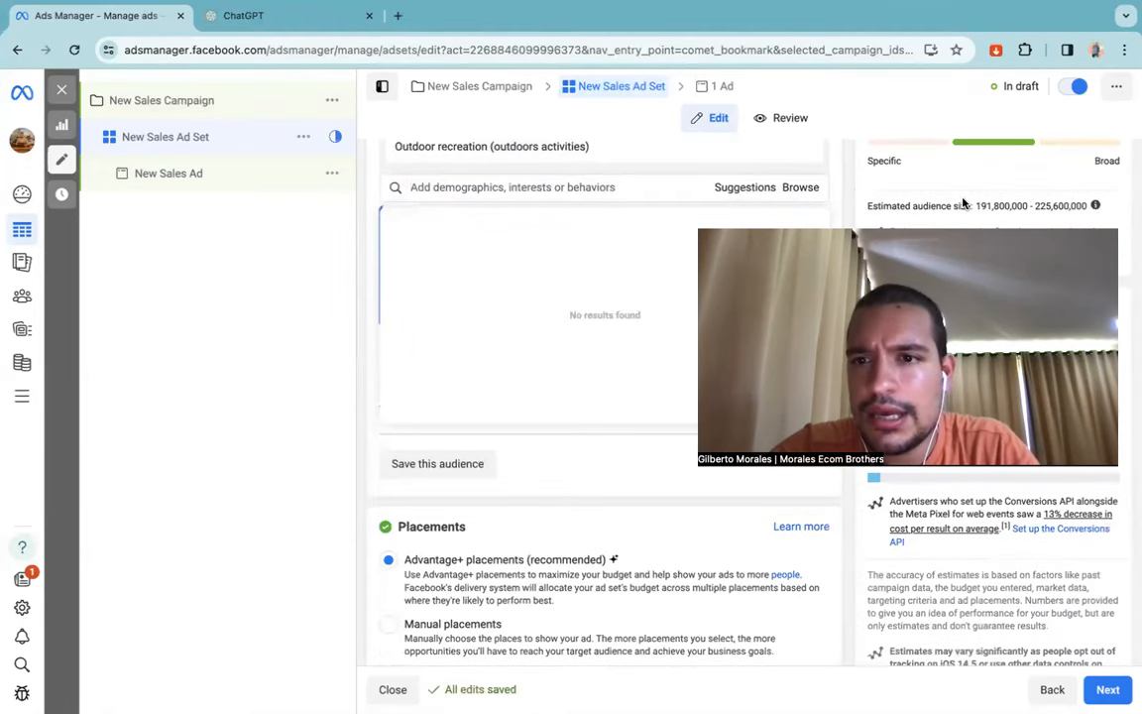
click(373, 208)
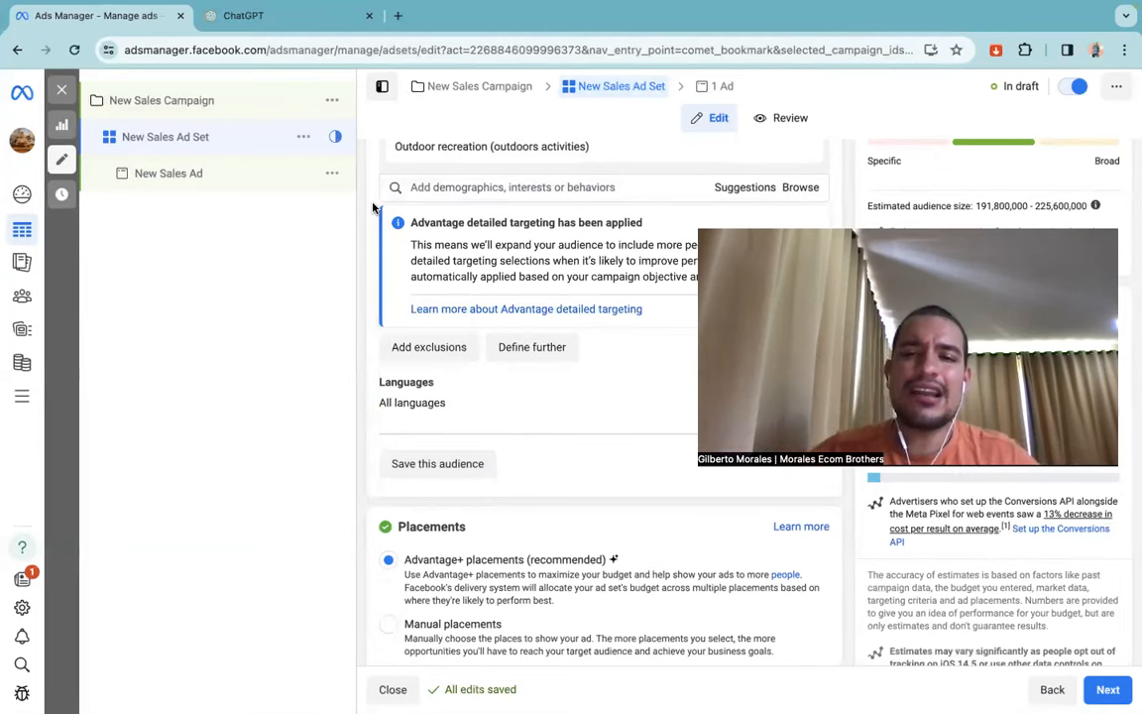